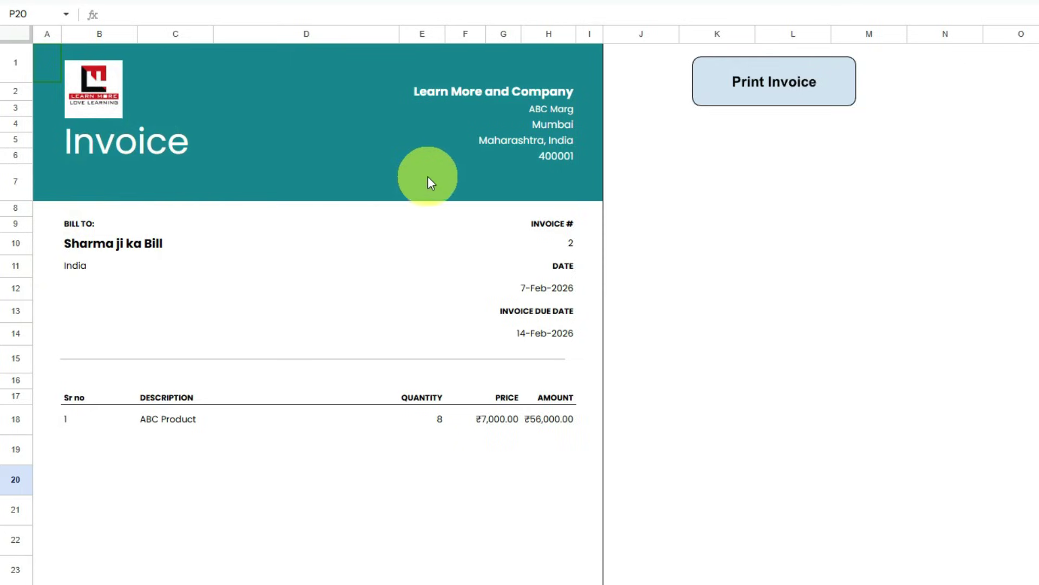
Review the Learn More Invoice sheet from header to bank details, and run its Print Invoice script to save the PDF
{"action": "scroll", "coordinate": [440, 193], "scroll_direction": "up", "scroll_amount": 5}
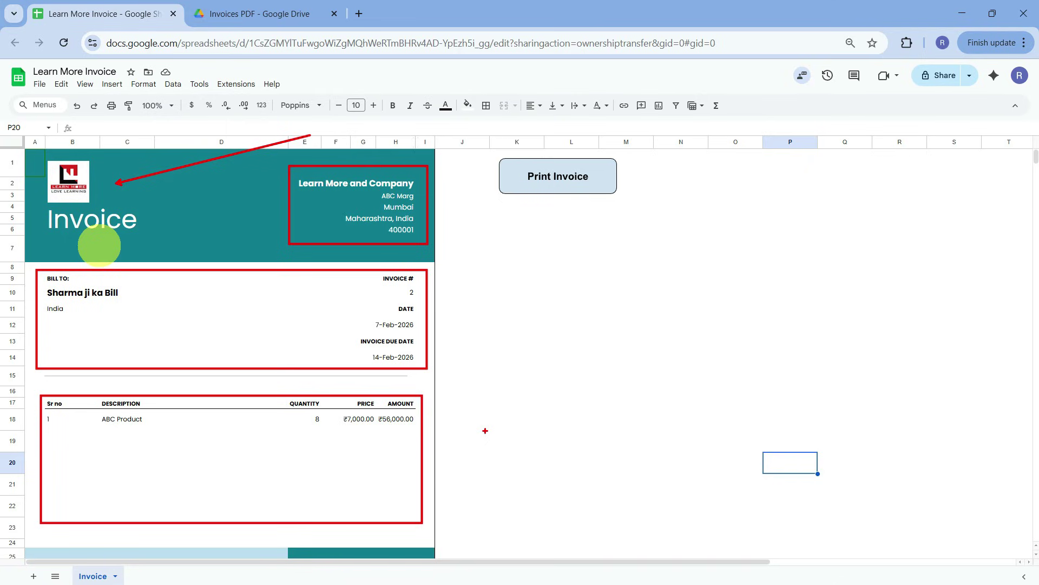
{"action": "scroll", "coordinate": [408, 407], "scroll_direction": "down", "scroll_amount": 4}
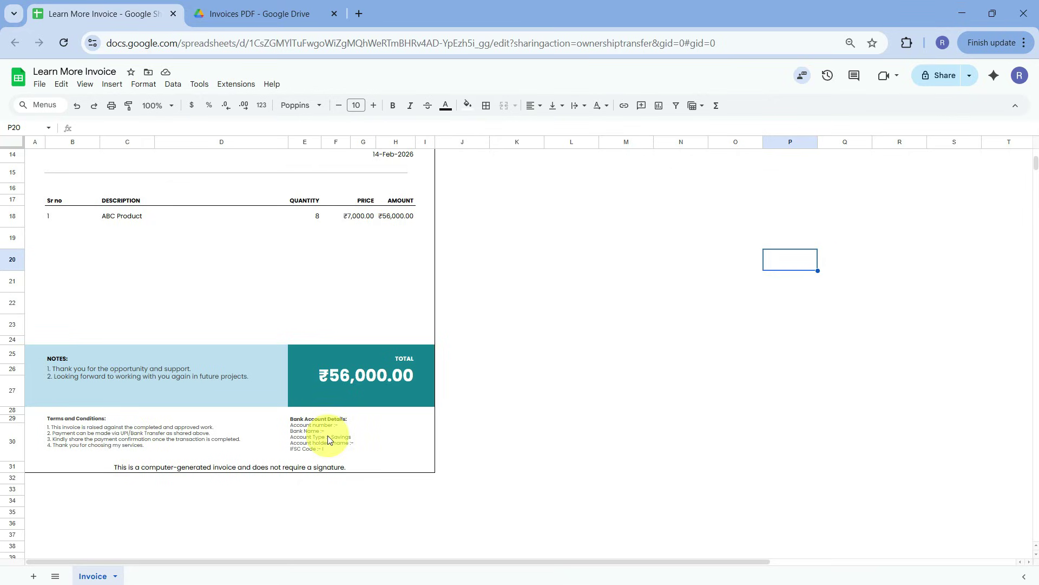
{"action": "scroll", "coordinate": [439, 463], "scroll_direction": "up", "scroll_amount": 4}
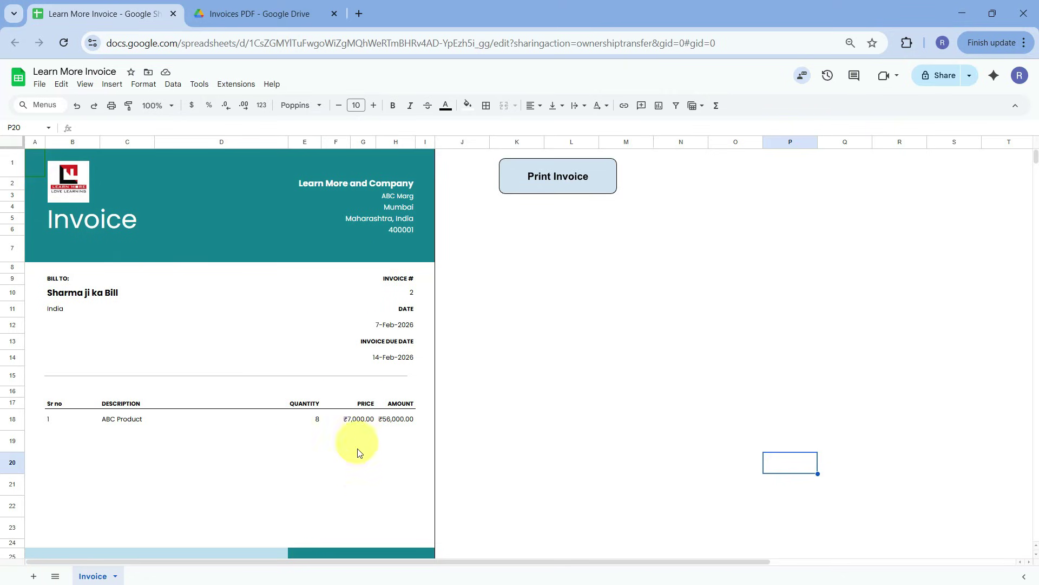
{"action": "left_click", "coordinate": [551, 177]}
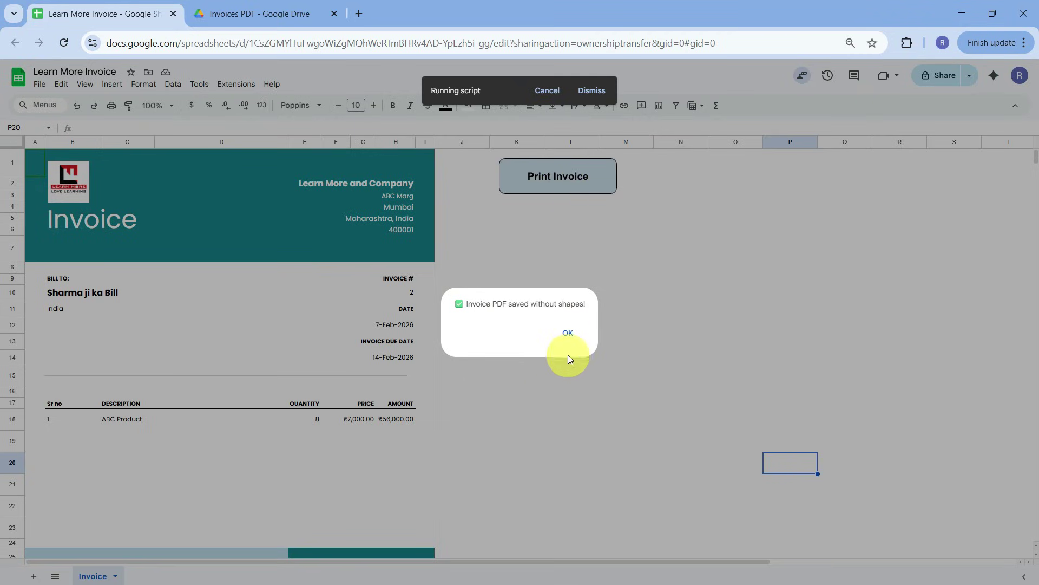
{"action": "left_click", "coordinate": [569, 335]}
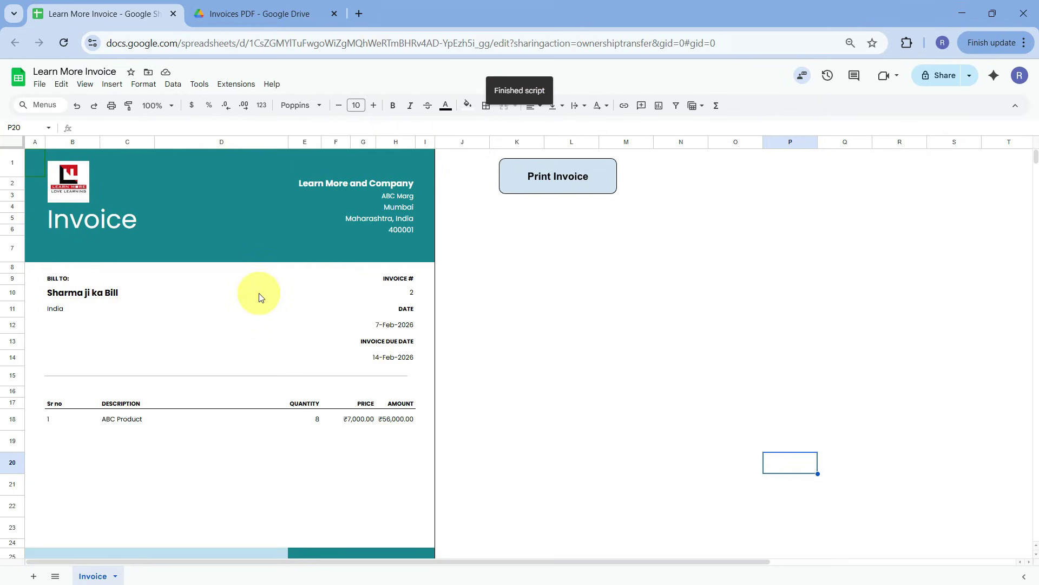
Check the invoice number in the sheet against the PDF file names in the Invoices PDF folder on Google Drive
{"action": "left_click", "coordinate": [260, 13]}
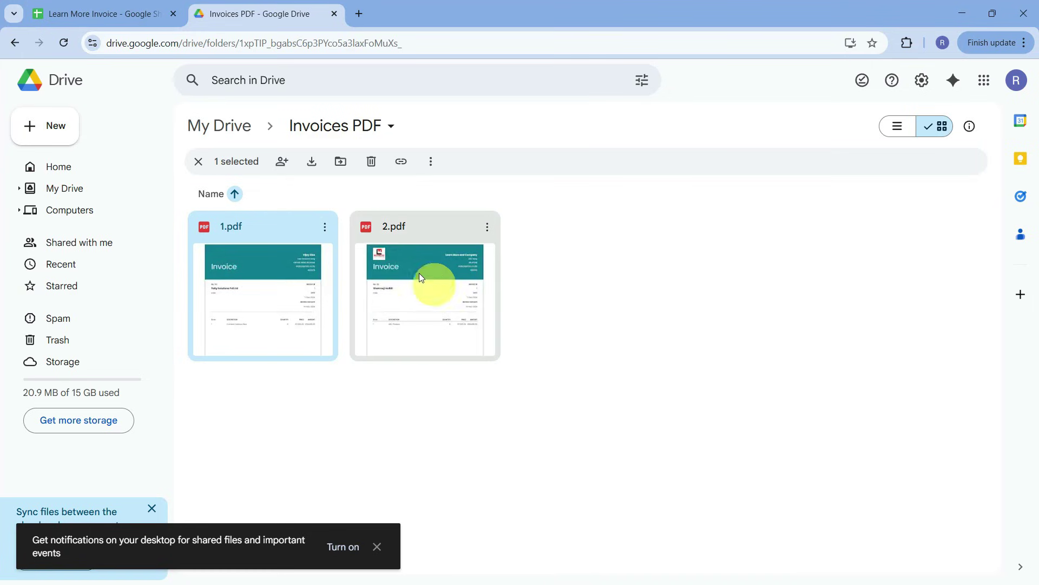
{"action": "left_click", "coordinate": [99, 19]}
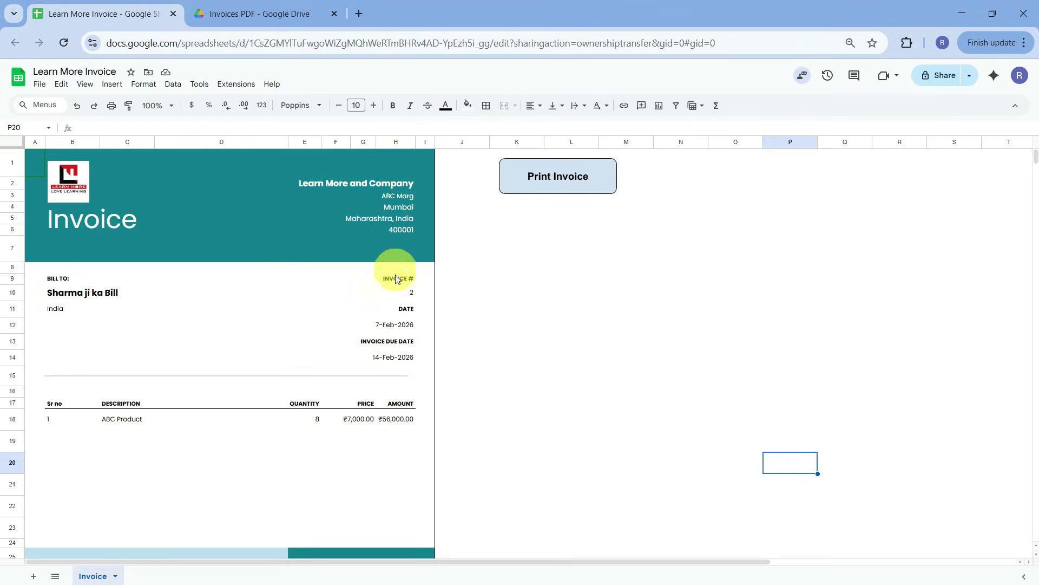
{"action": "left_click", "coordinate": [405, 296]}
{"action": "left_click", "coordinate": [265, 13]}
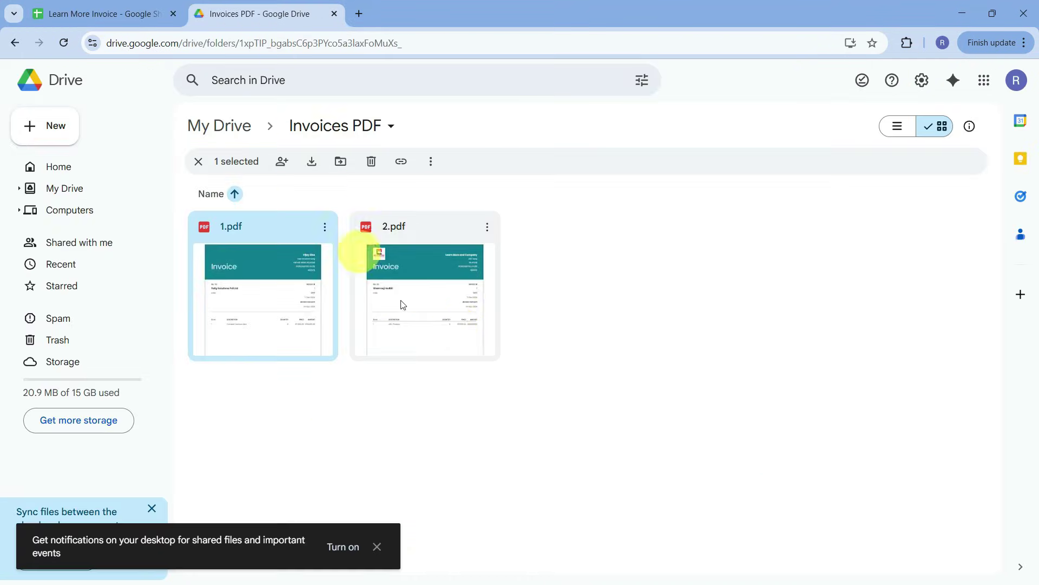
Open 2.pdf and examine its logo, company and billing details, items, total and terms, closing the preview when done
{"action": "left_click", "coordinate": [440, 272]}
{"action": "double_click", "coordinate": [439, 272]}
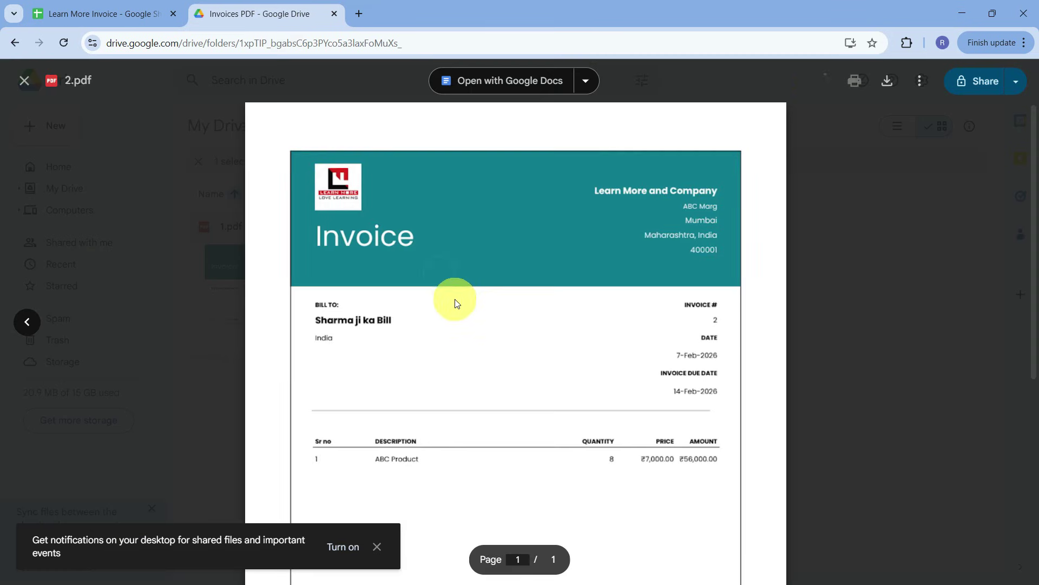
{"action": "scroll", "coordinate": [514, 358], "scroll_direction": "down", "scroll_amount": 2}
{"action": "scroll", "coordinate": [523, 346], "scroll_direction": "down", "scroll_amount": 3}
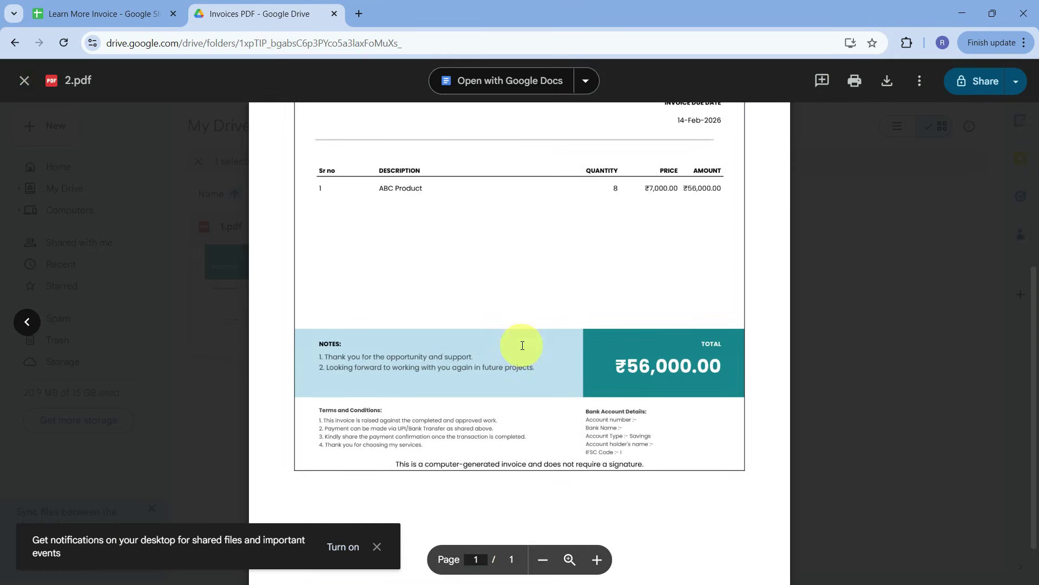
{"action": "scroll", "coordinate": [523, 346], "scroll_direction": "up", "scroll_amount": 5}
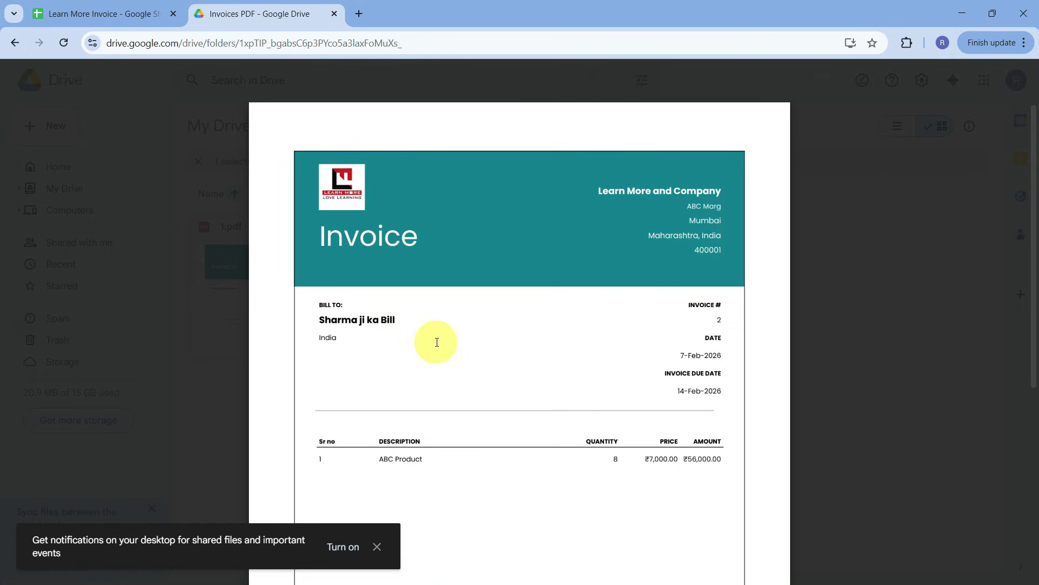
{"action": "scroll", "coordinate": [444, 330], "scroll_direction": "down", "scroll_amount": 3}
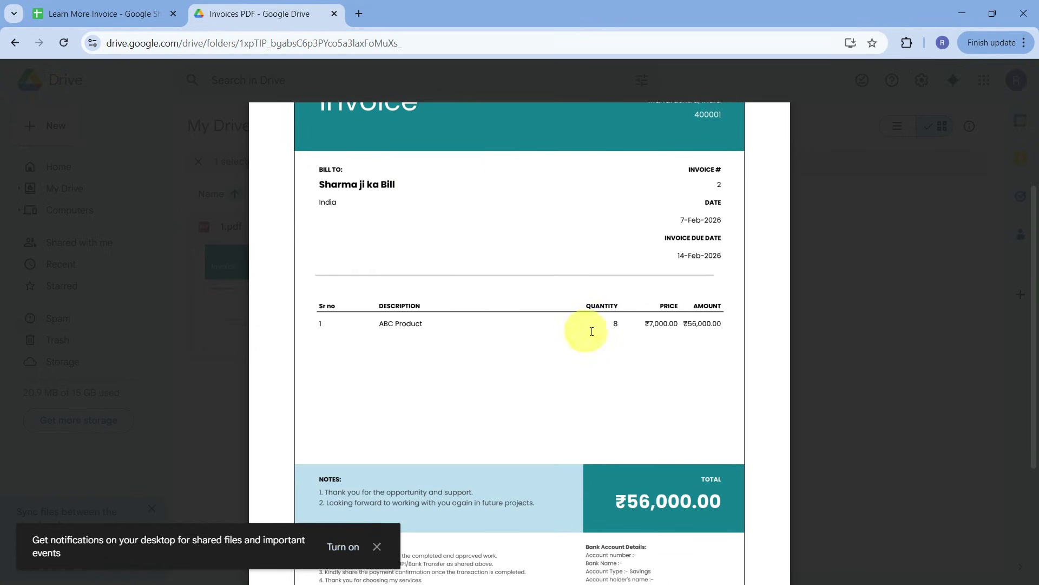
{"action": "scroll", "coordinate": [707, 332], "scroll_direction": "down", "scroll_amount": 1}
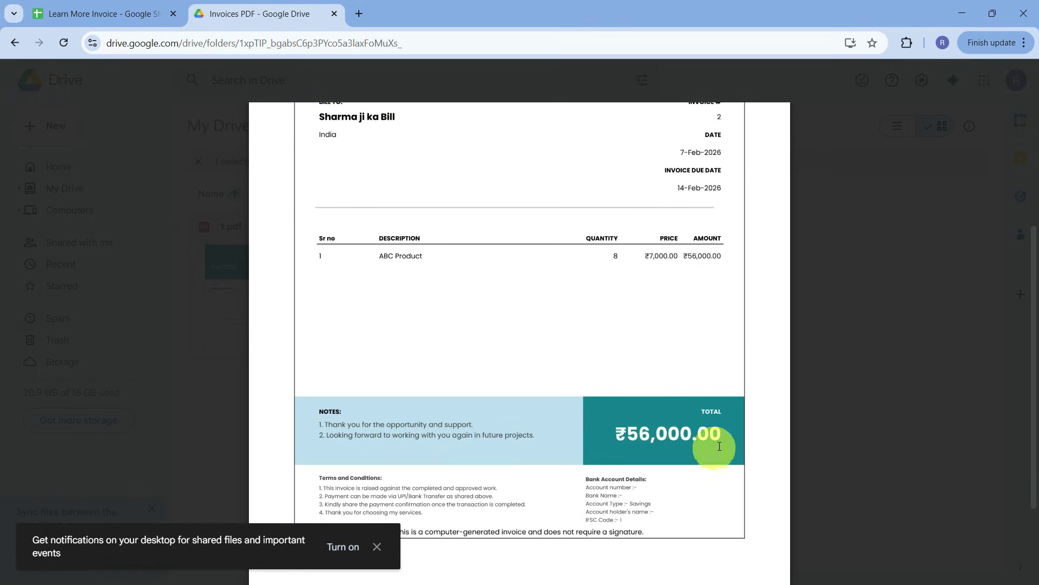
{"action": "scroll", "coordinate": [731, 432], "scroll_direction": "up", "scroll_amount": 4}
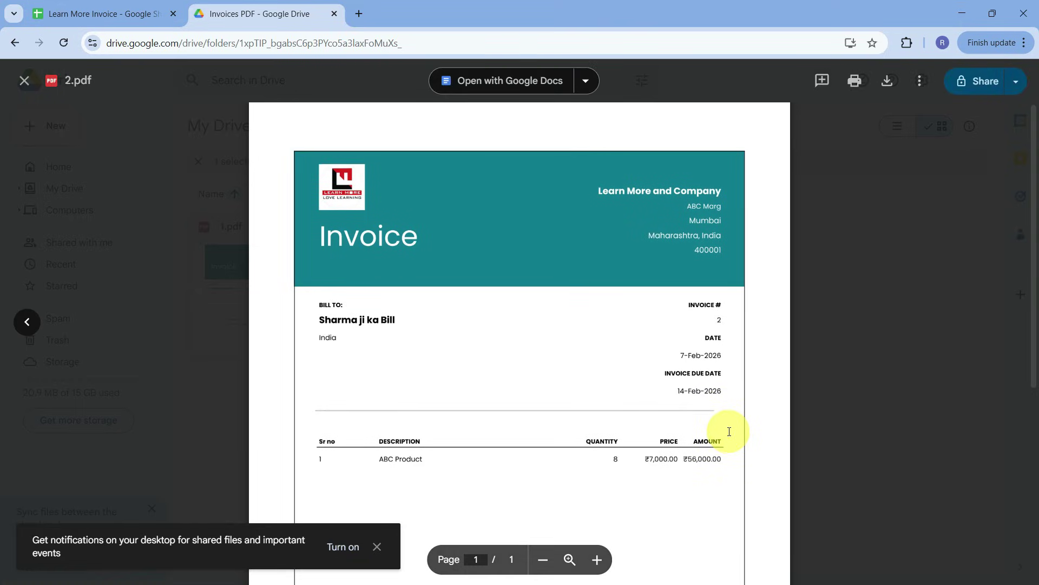
{"action": "key", "text": "Escape"}
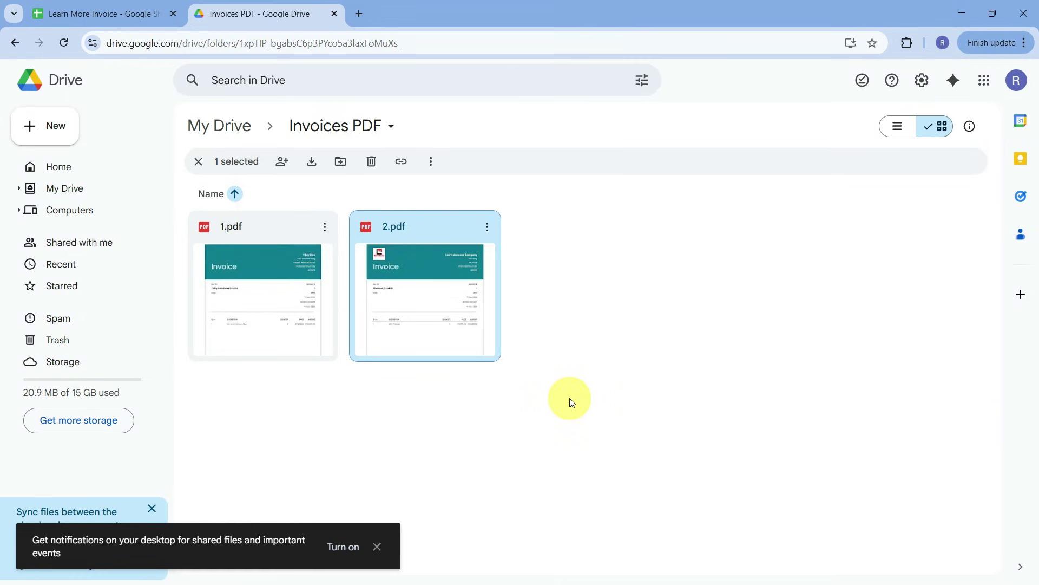
Return to the Learn More Invoice spreadsheet and create a new blank spreadsheet from the template gallery
{"action": "key", "text": "ctrl+shift+Tab"}
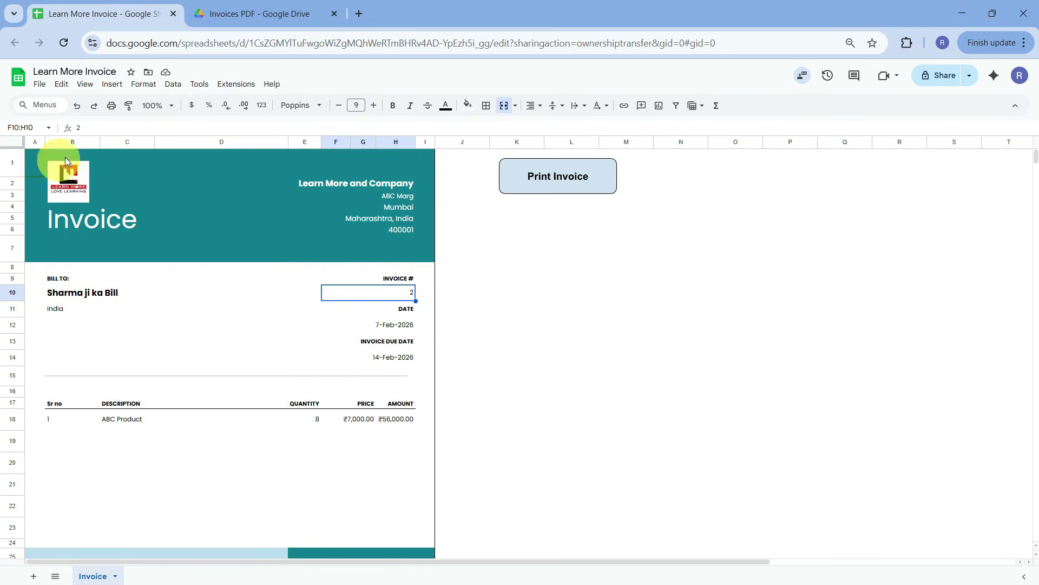
{"action": "left_click", "coordinate": [39, 85]}
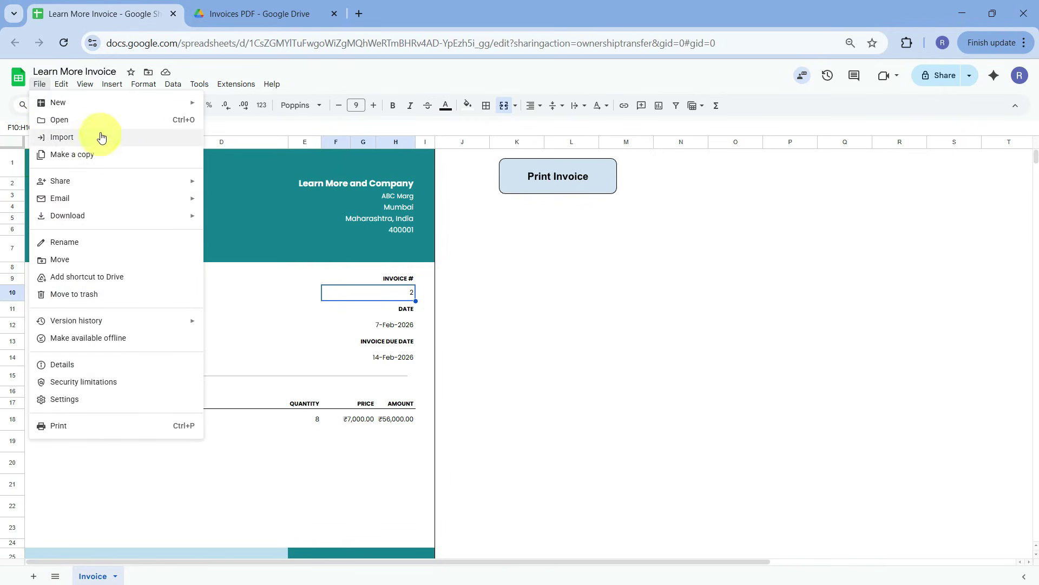
{"action": "left_click", "coordinate": [114, 101]}
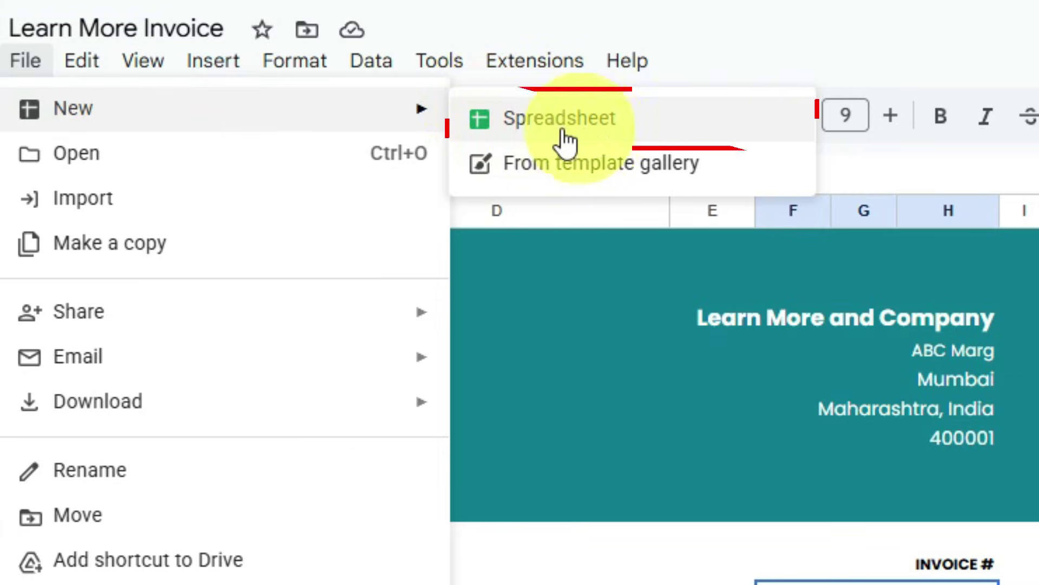
{"action": "left_click", "coordinate": [620, 159]}
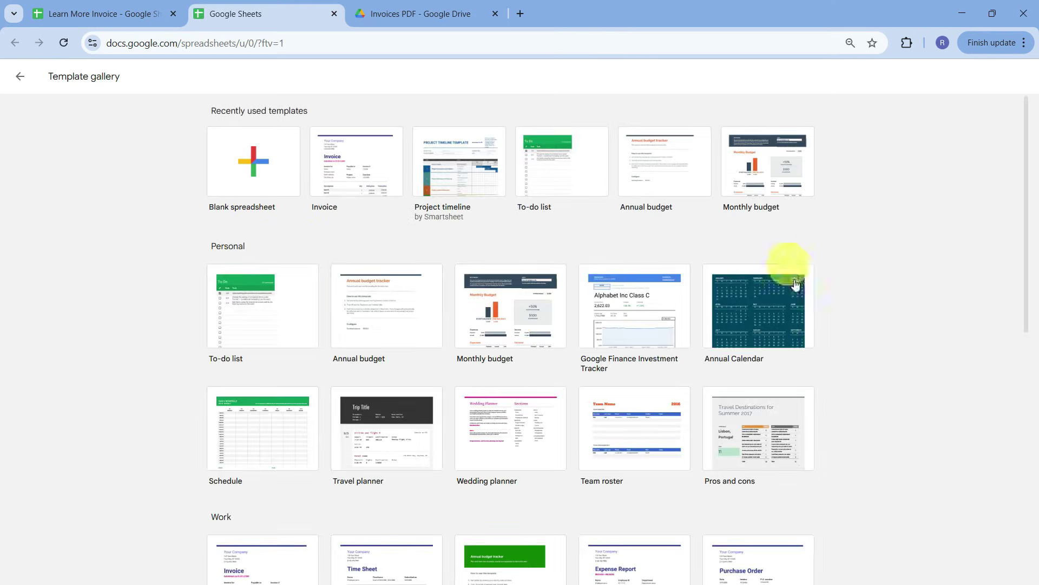
{"action": "scroll", "coordinate": [652, 460], "scroll_direction": "down", "scroll_amount": 5}
{"action": "scroll", "coordinate": [652, 460], "scroll_direction": "up", "scroll_amount": 5}
{"action": "left_click", "coordinate": [258, 159]}
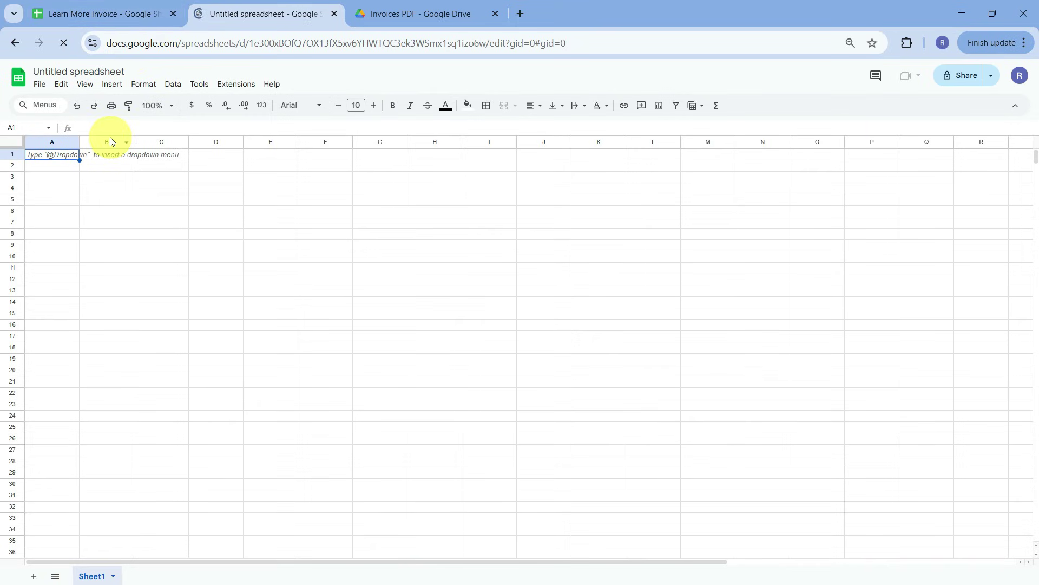
Rename the new spreadsheet as Invoice Software
{"action": "left_click", "coordinate": [80, 70]}
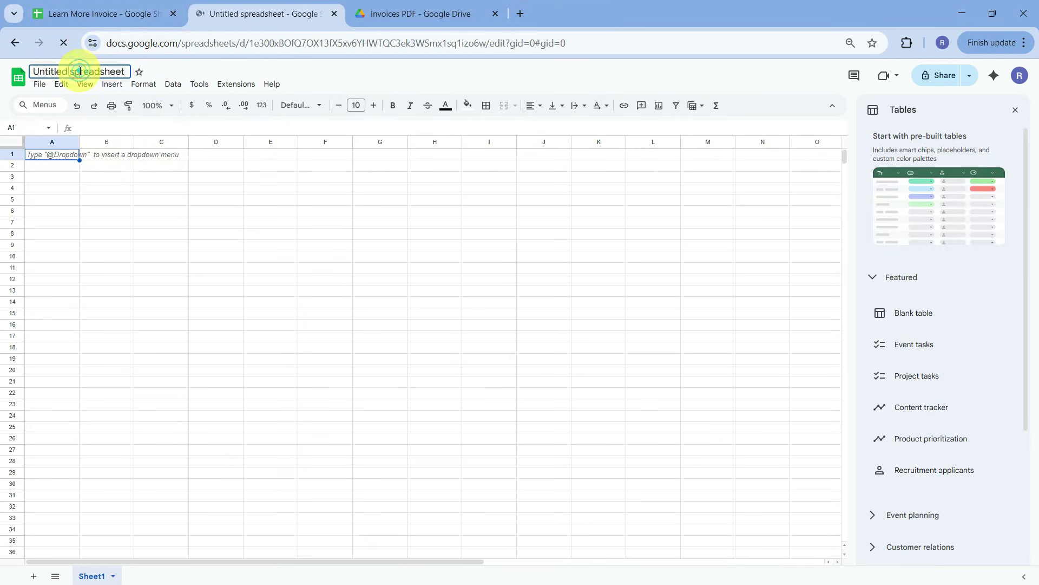
{"action": "type", "text": "Invoice"}
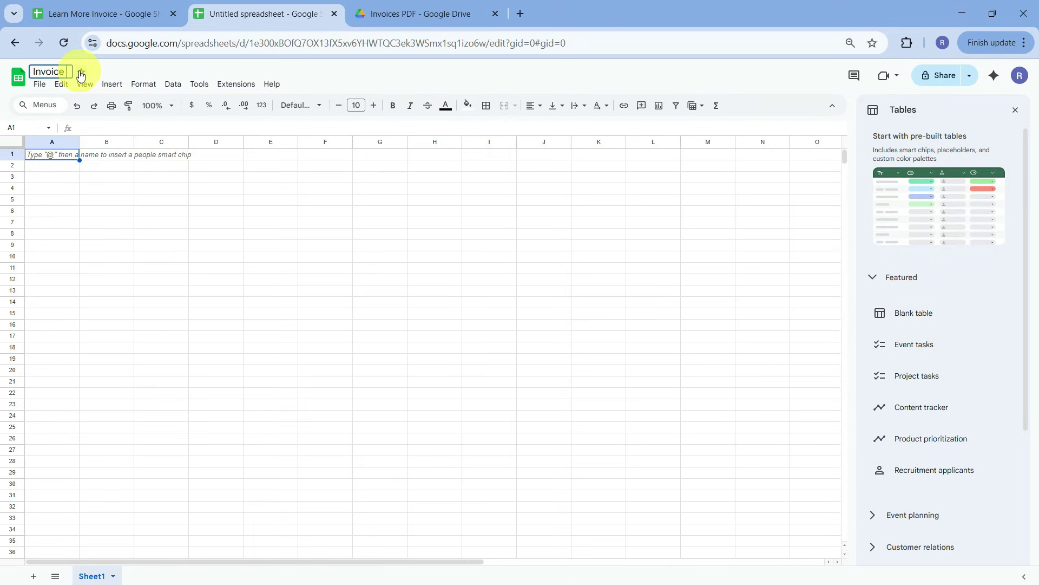
{"action": "type", "text": " Software"}
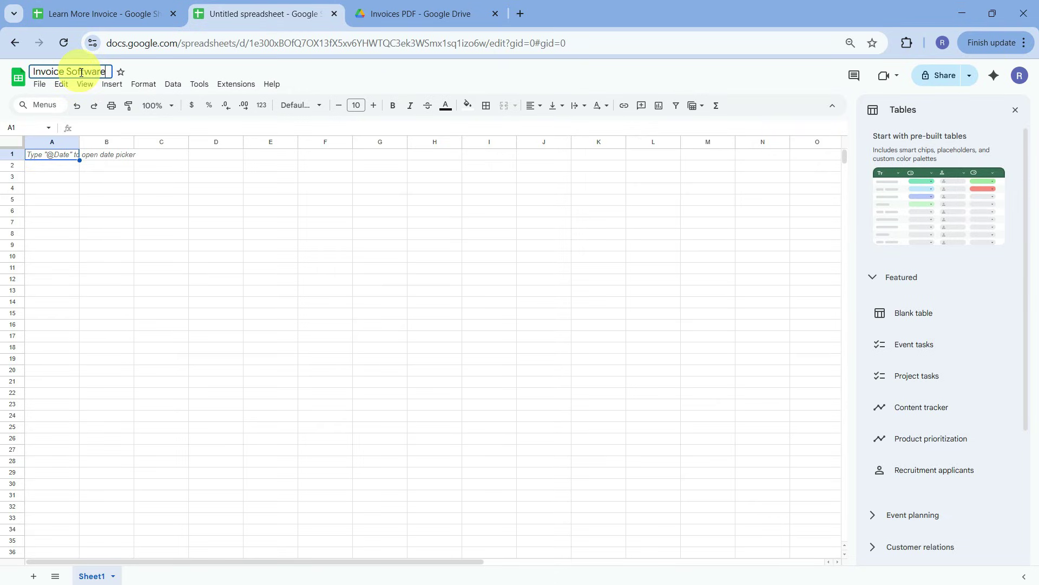
{"action": "left_click", "coordinate": [103, 164]}
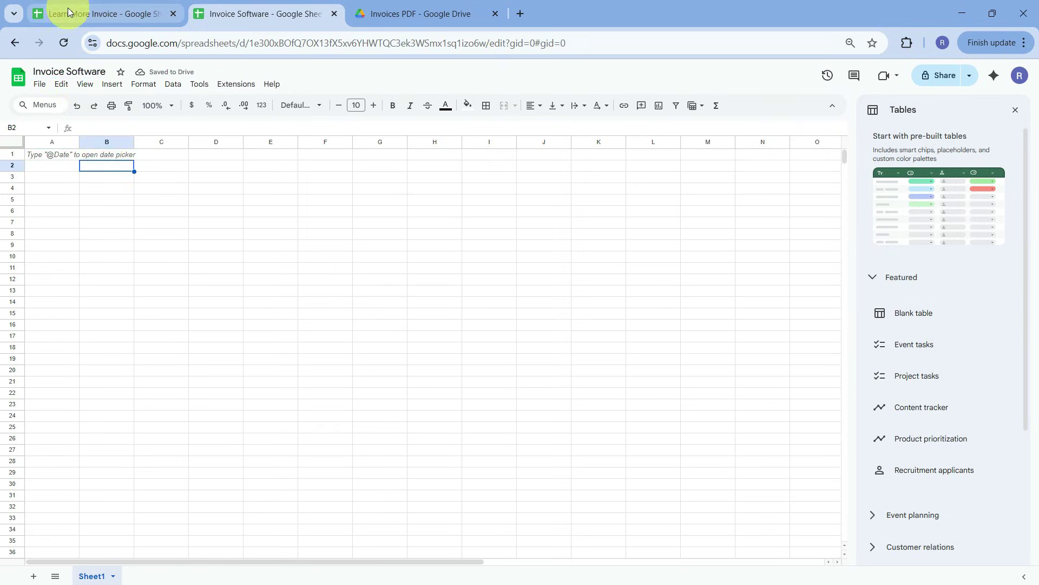
Copy columns A to I of the Learn More Invoice sheet into Sheet1 of Invoice Software, starting at column A
{"action": "left_click", "coordinate": [68, 12]}
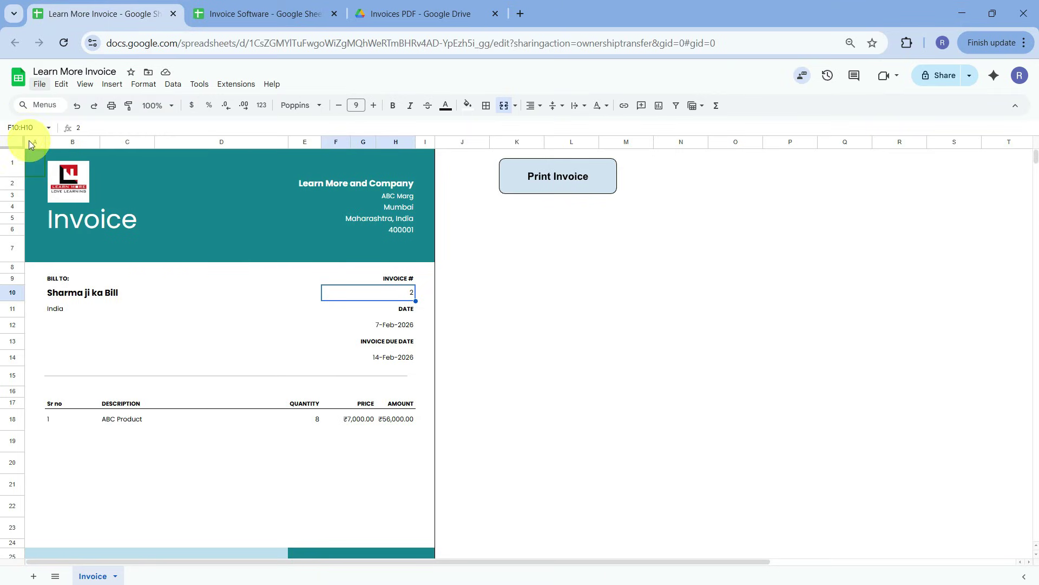
{"action": "left_click_drag", "start_coordinate": [31, 143], "coordinate": [423, 142]}
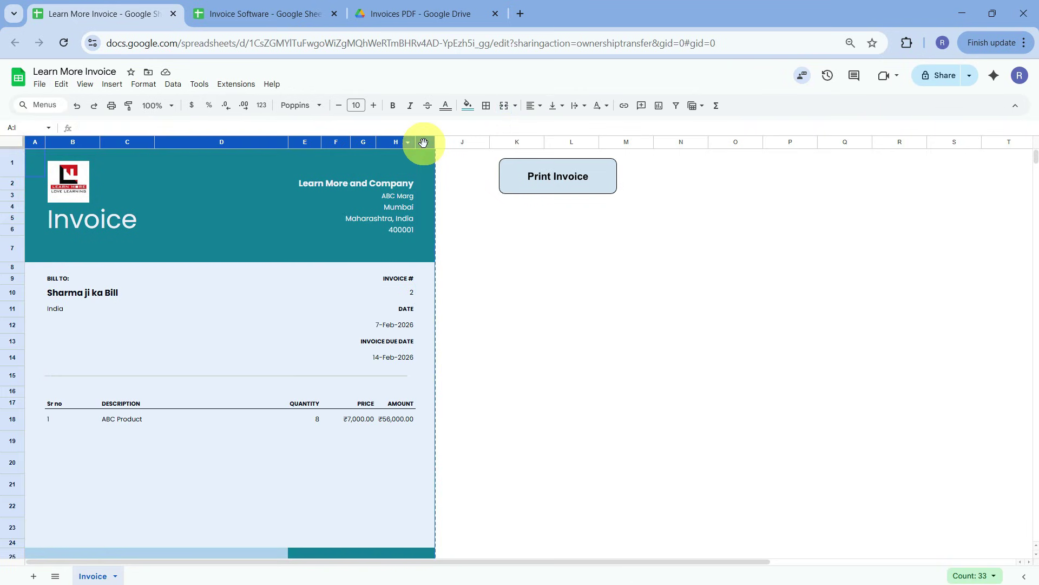
{"action": "left_click", "coordinate": [265, 13]}
{"action": "left_click", "coordinate": [36, 140]}
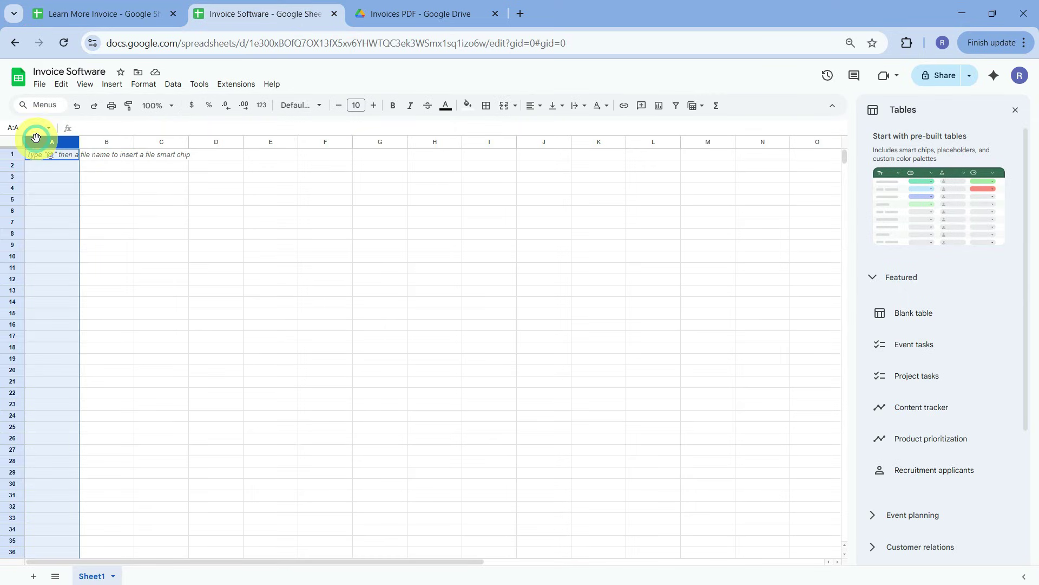
{"action": "key", "text": "ctrl+v"}
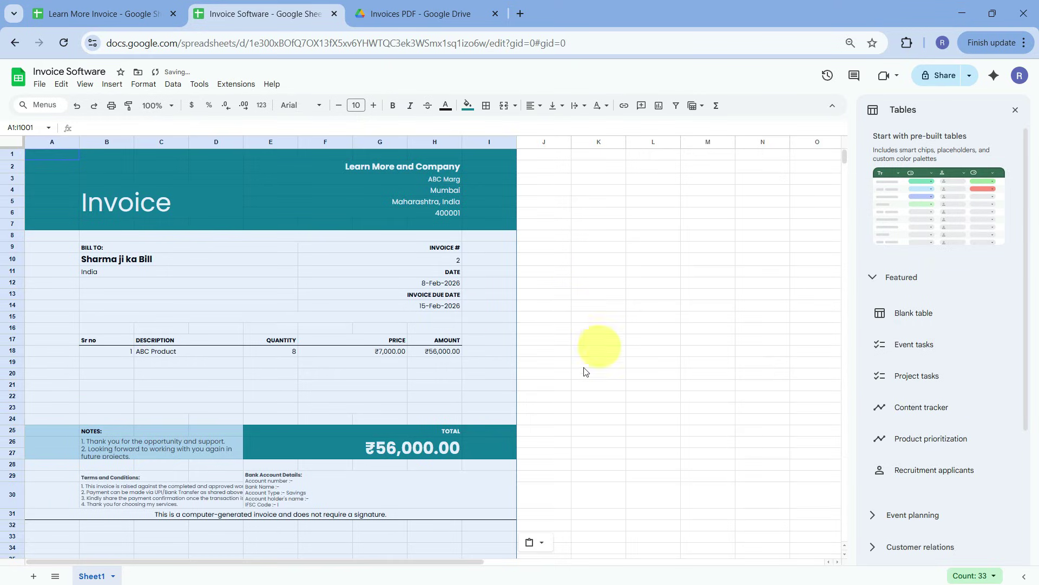
{"action": "scroll", "coordinate": [474, 297], "scroll_direction": "down", "scroll_amount": 5}
{"action": "scroll", "coordinate": [474, 297], "scroll_direction": "up", "scroll_amount": 5}
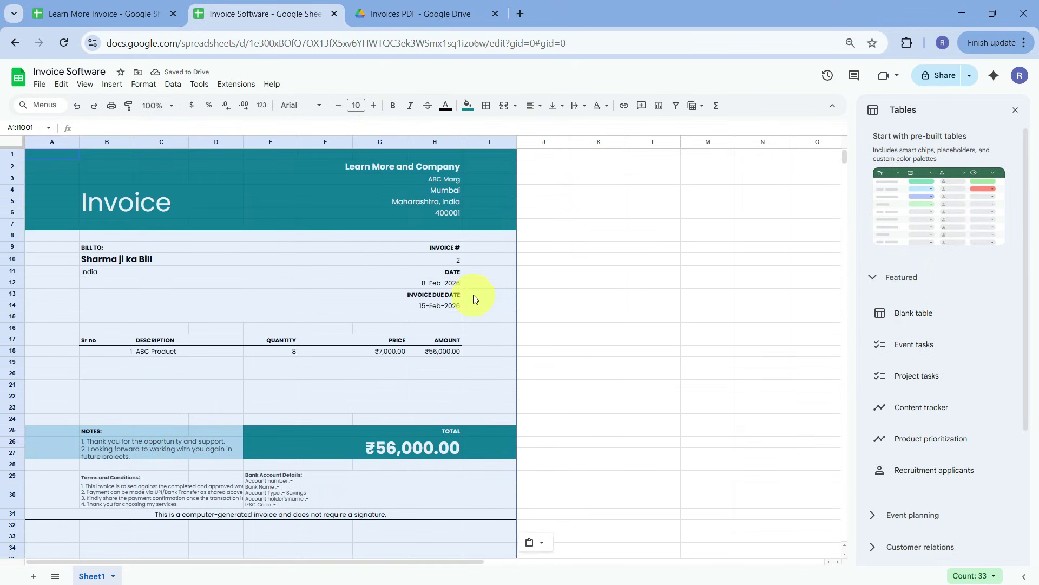
Narrow columns A and I so they form slim margins on both sides of the invoice
{"action": "left_click", "coordinate": [46, 210]}
{"action": "left_click_drag", "start_coordinate": [80, 142], "coordinate": [42, 152]}
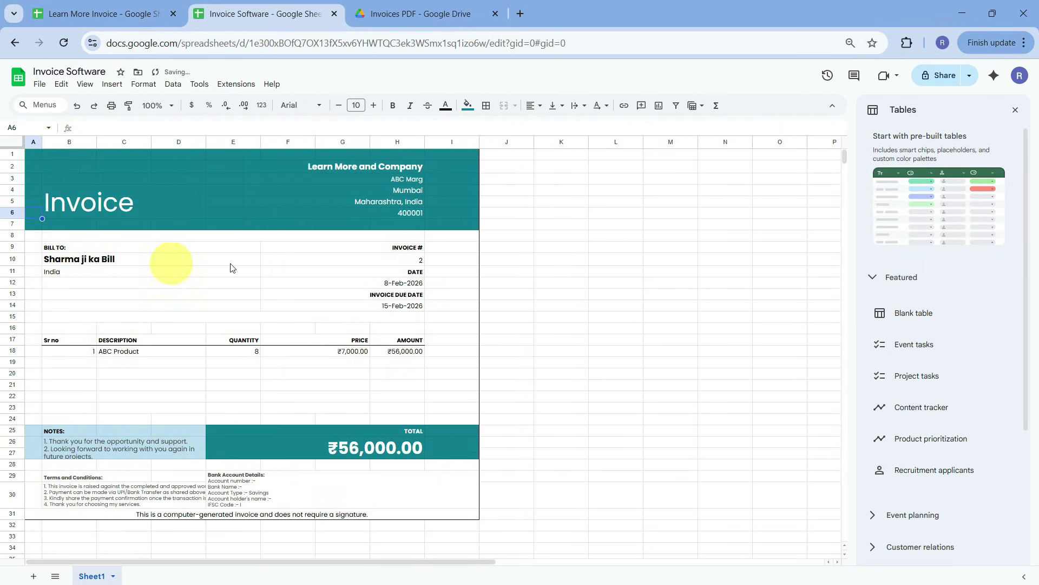
{"action": "left_click_drag", "start_coordinate": [481, 143], "coordinate": [436, 157]}
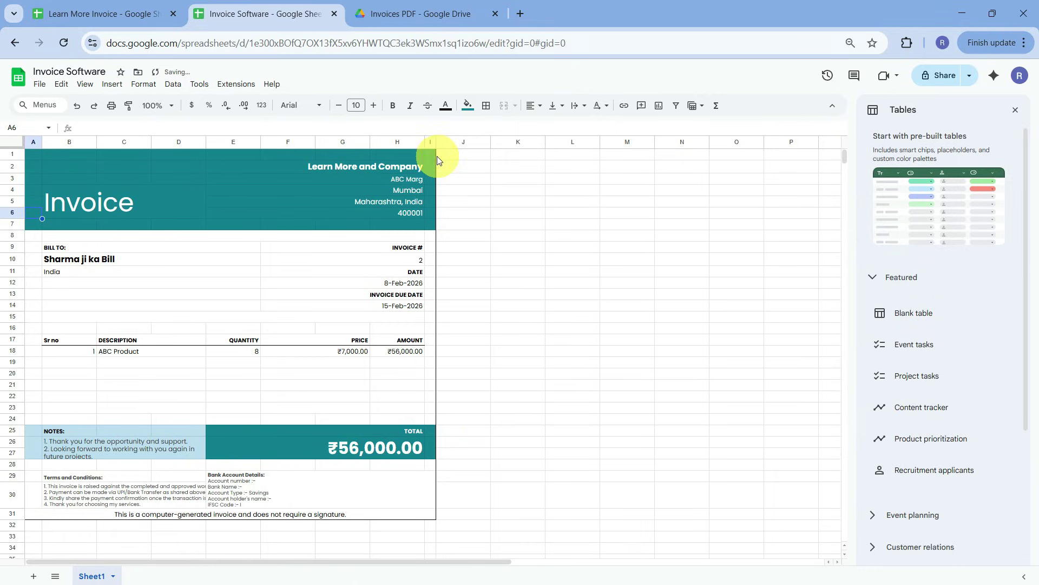
Dismiss the pre-built table suggestions and hide the gridlines in Sheet1
{"action": "left_click", "coordinate": [1015, 111]}
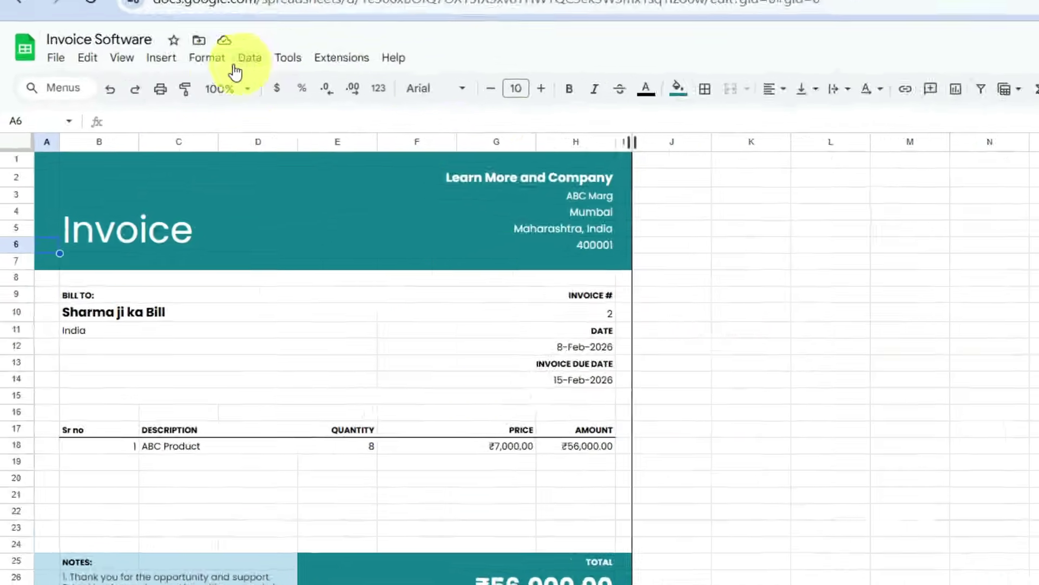
{"action": "left_click", "coordinate": [82, 85]}
{"action": "mouse_move", "coordinate": [197, 75]}
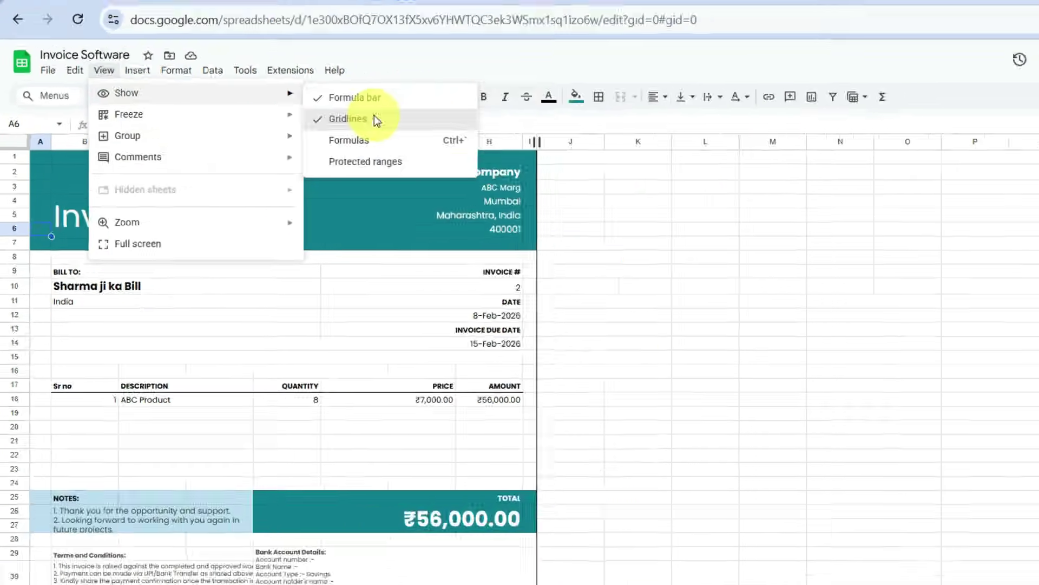
{"action": "left_click", "coordinate": [375, 118]}
{"action": "left_click", "coordinate": [706, 342]}
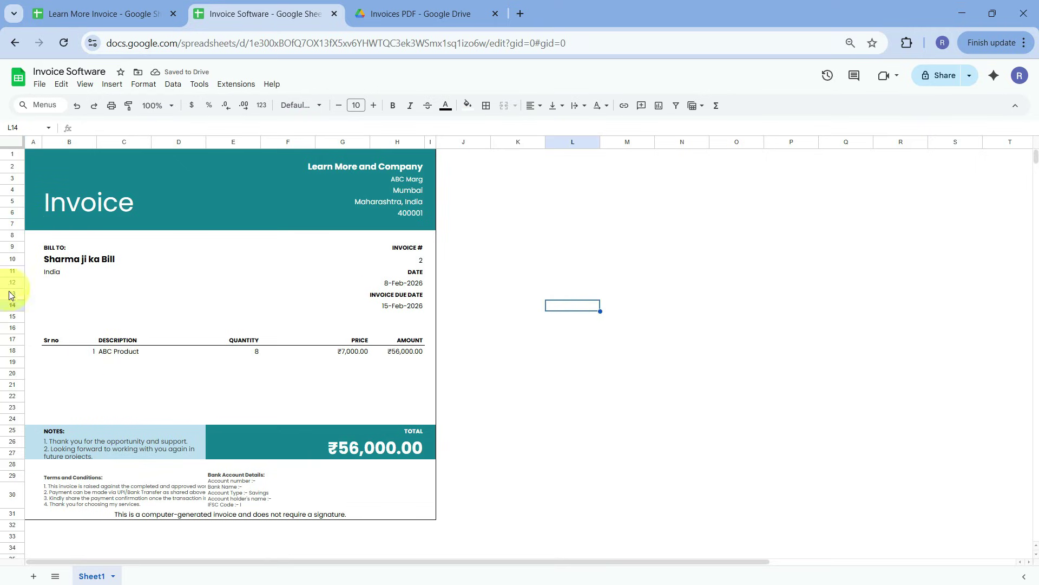
Increase the height of the invoice's item rows 18 to 22
{"action": "left_click_drag", "start_coordinate": [8, 348], "coordinate": [12, 410]}
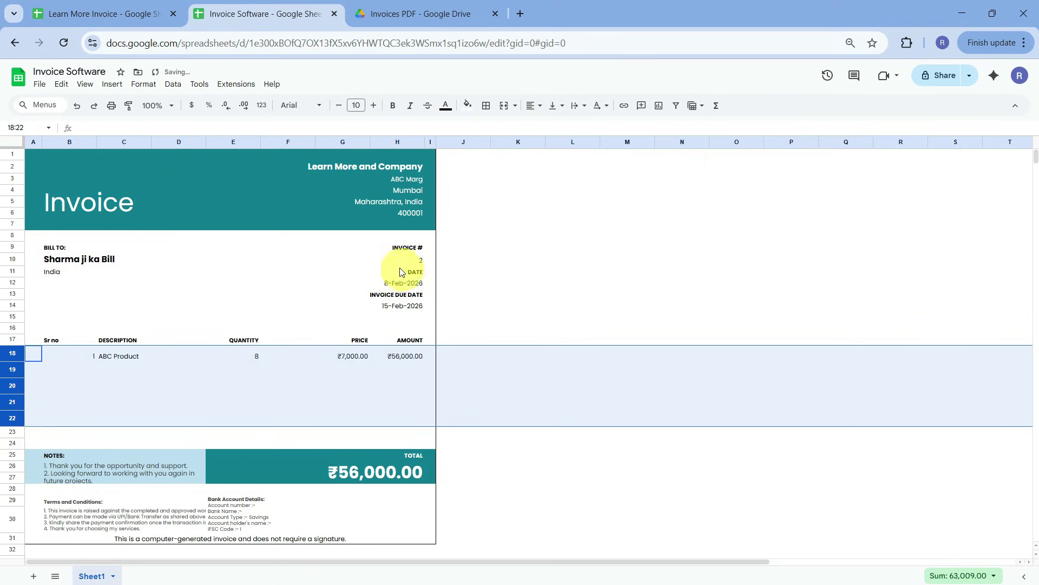
Start a new drawing in Sheet1 with an empty cell beside the invoice selected
{"action": "left_click", "coordinate": [503, 213]}
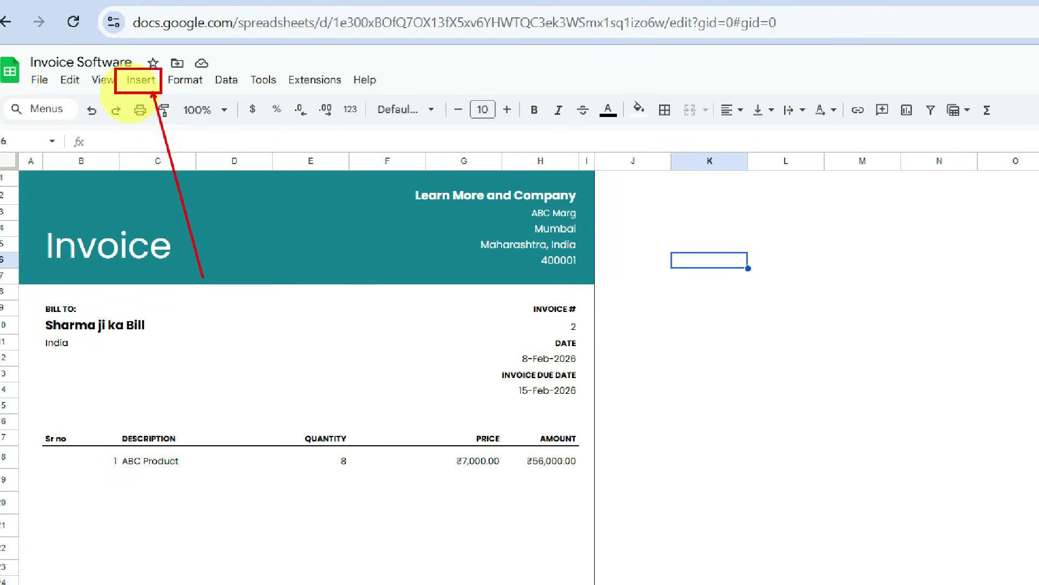
{"action": "left_click", "coordinate": [144, 85]}
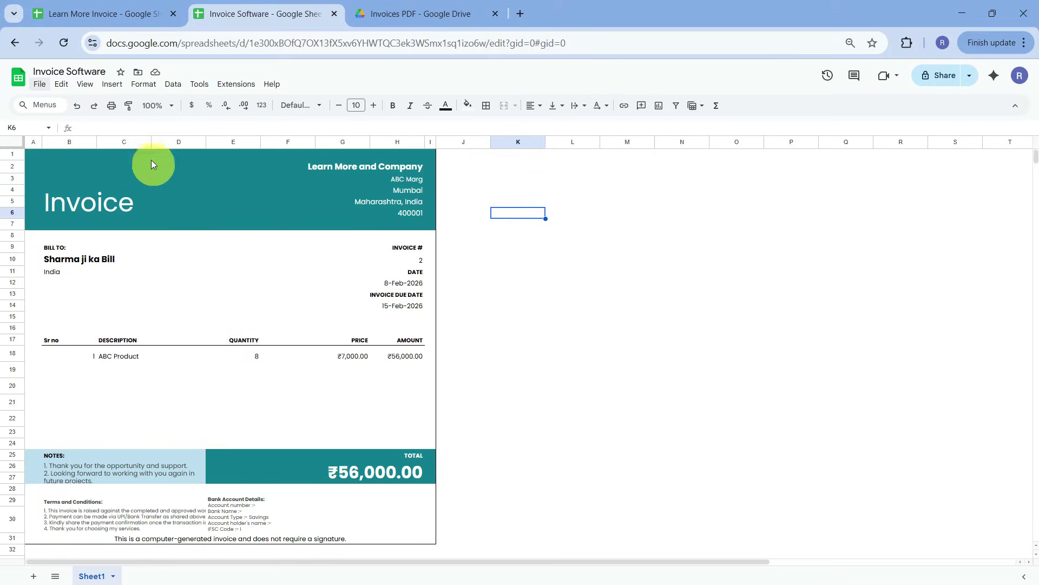
{"action": "left_click", "coordinate": [110, 13]}
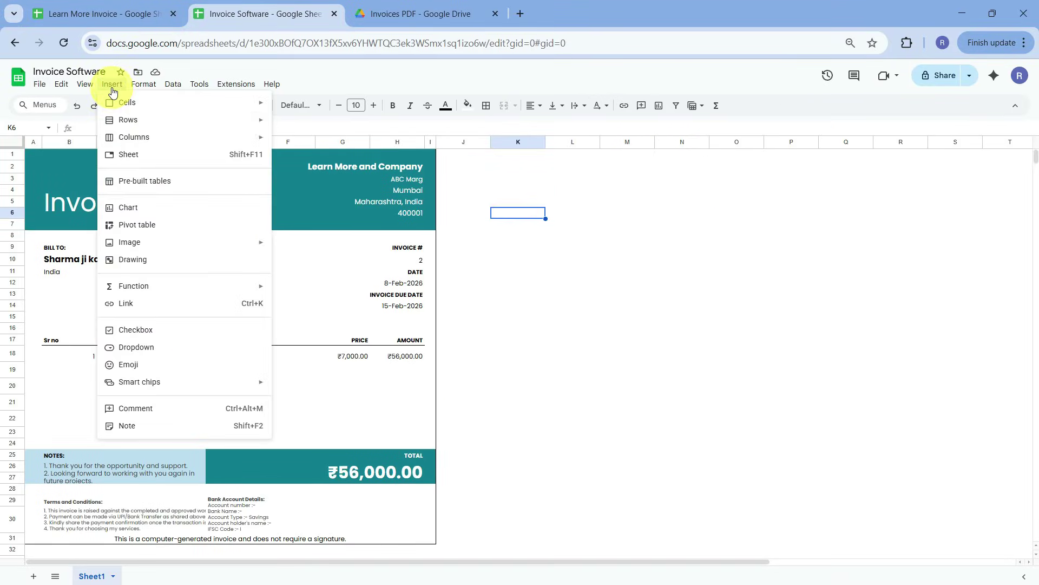
{"action": "left_click", "coordinate": [141, 260]}
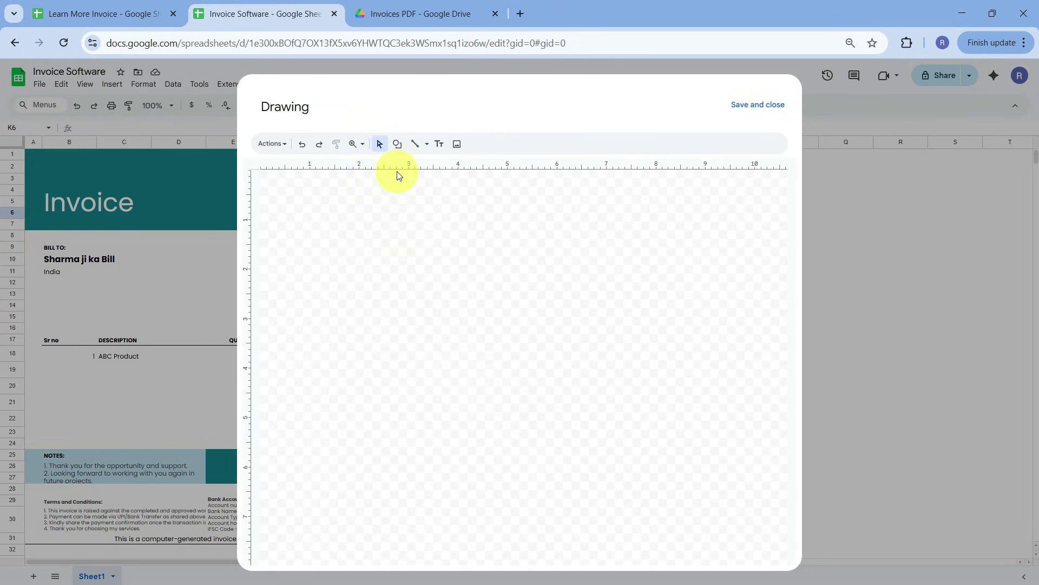
Draw a rounded rectangle about 2.6 ruler units wide and 0.75 units tall in the upper part of the canvas
{"action": "key", "text": "ctrl+1"}
{"action": "left_click", "coordinate": [396, 171]}
{"action": "mouse_move", "coordinate": [241, 130]}
{"action": "left_mouse_down"}
{"action": "mouse_move", "coordinate": [351, 165]}
{"action": "mouse_move", "coordinate": [515, 162]}
{"action": "left_mouse_up"}
{"action": "left_click_drag", "start_coordinate": [396, 139], "coordinate": [435, 352]}
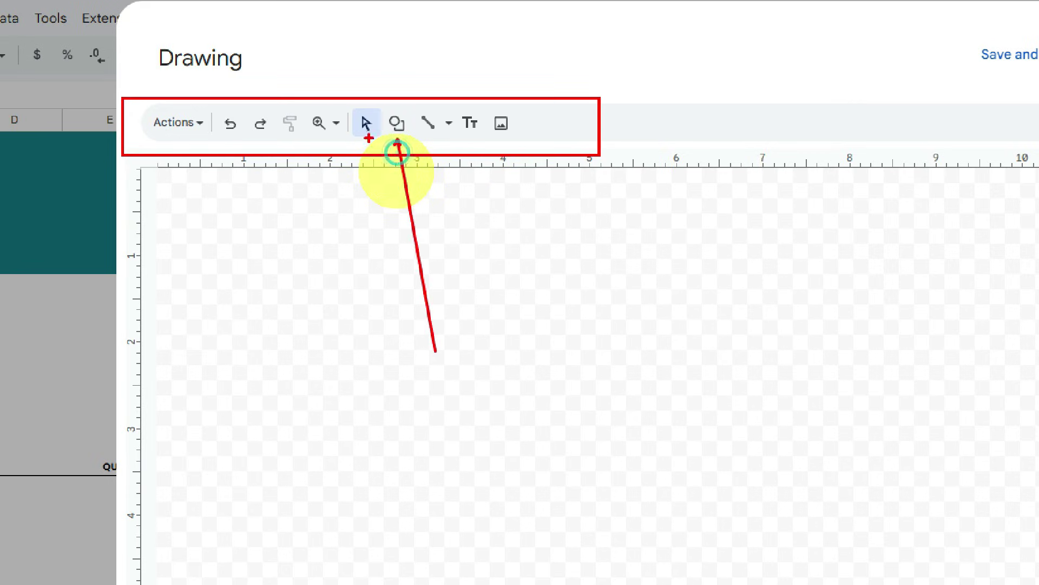
{"action": "left_click_drag", "start_coordinate": [384, 109], "coordinate": [414, 142]}
{"action": "key", "text": "Escape"}
{"action": "left_click", "coordinate": [397, 149]}
{"action": "mouse_move", "coordinate": [441, 163]}
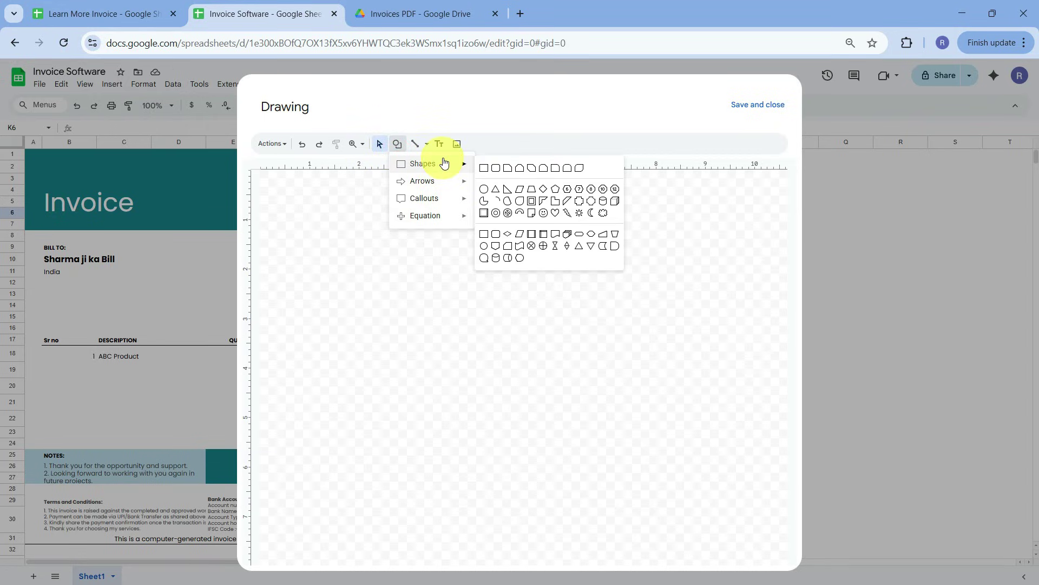
{"action": "left_click", "coordinate": [494, 168]}
{"action": "left_click_drag", "start_coordinate": [331, 204], "coordinate": [459, 240]}
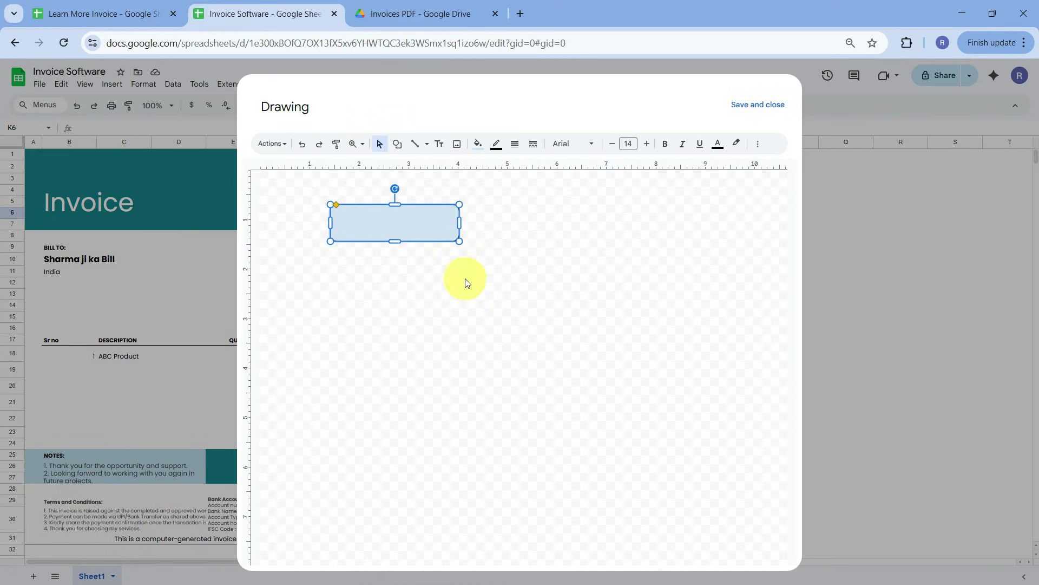
Label the rounded rectangle "Save Invoice" and make the text bold
{"action": "double_click", "coordinate": [359, 226]}
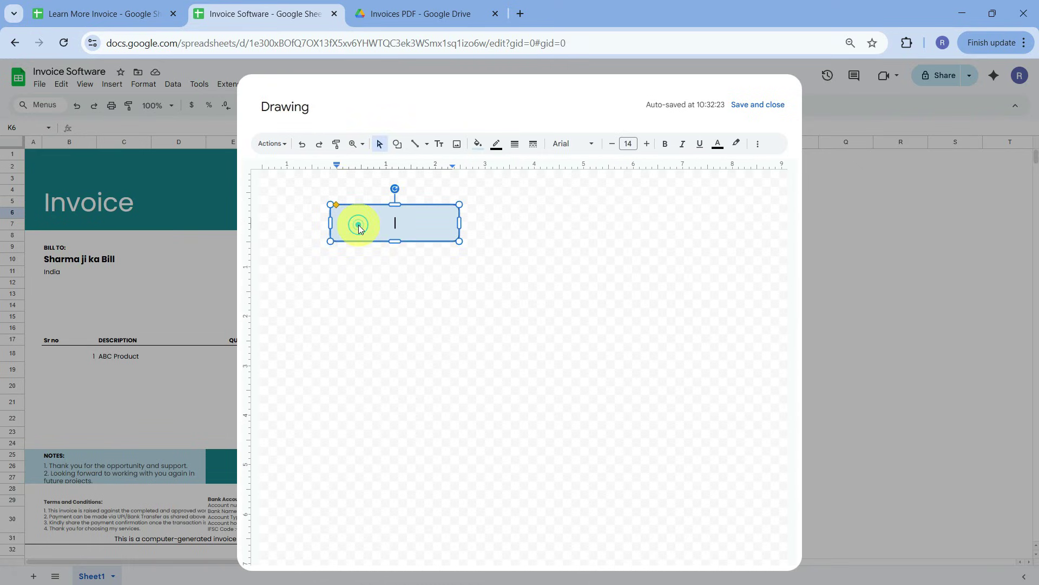
{"action": "type", "text": "Save Invoice"}
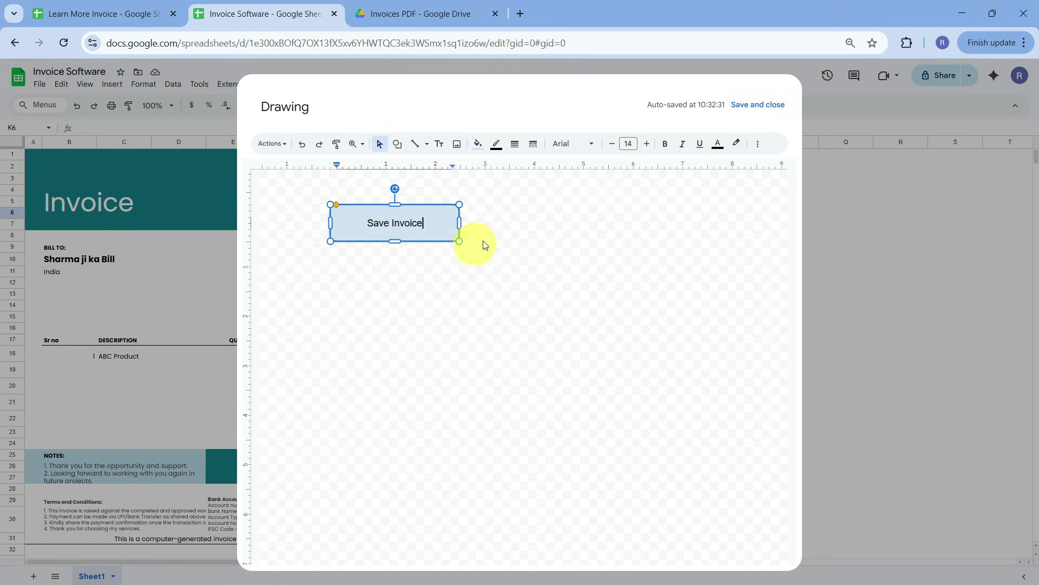
{"action": "triple_click", "coordinate": [407, 219]}
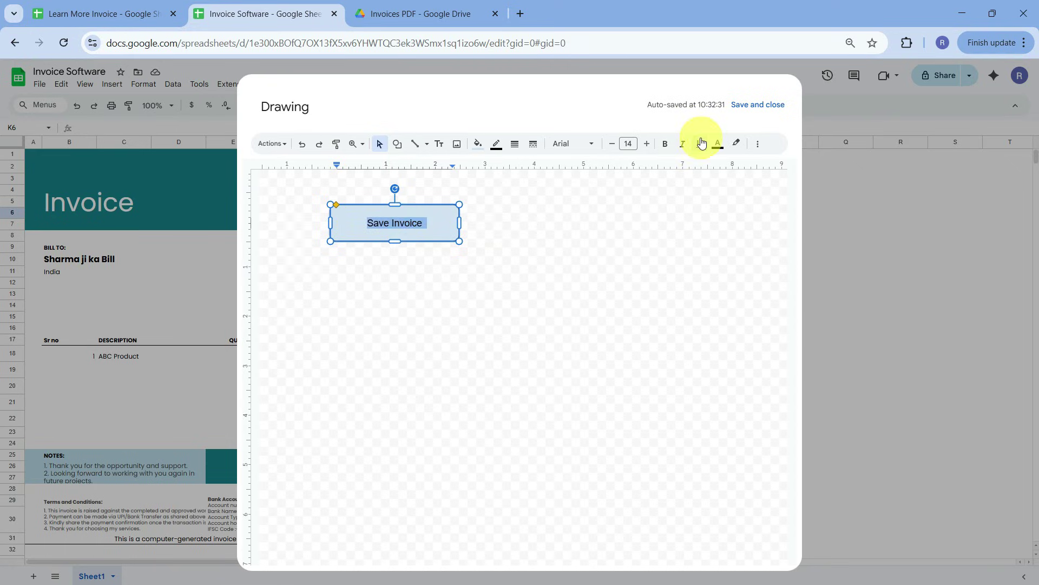
{"action": "left_click", "coordinate": [665, 144]}
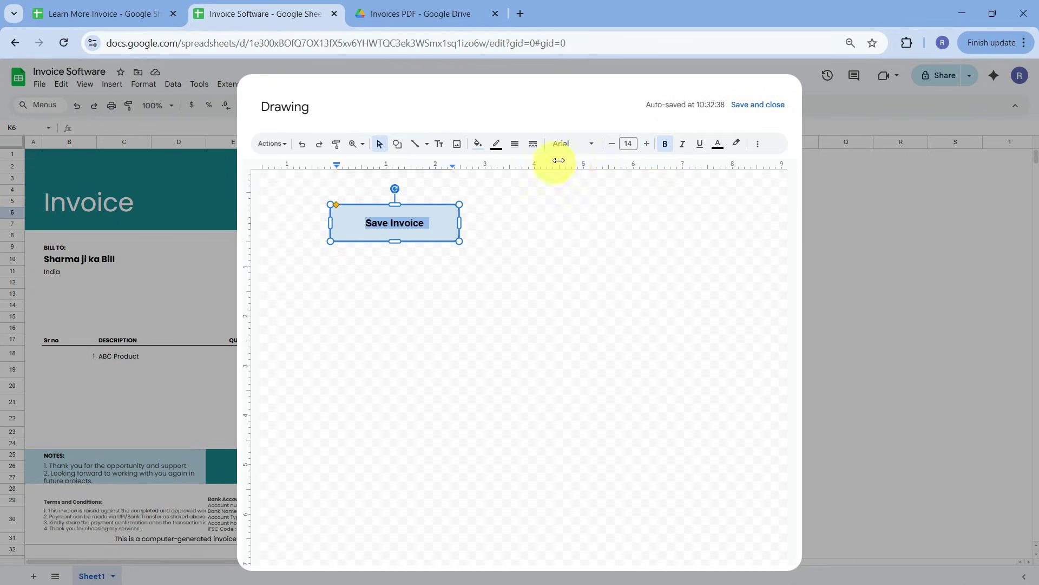
Enlarge the Save Invoice label by six font-size increments and save the drawing into the sheet
{"action": "left_click", "coordinate": [646, 144]}
{"action": "left_click", "coordinate": [646, 144]}
{"action": "left_click", "coordinate": [646, 144]}
{"action": "left_click", "coordinate": [645, 144]}
{"action": "left_click", "coordinate": [646, 144]}
{"action": "left_click", "coordinate": [646, 144]}
{"action": "left_click", "coordinate": [515, 222]}
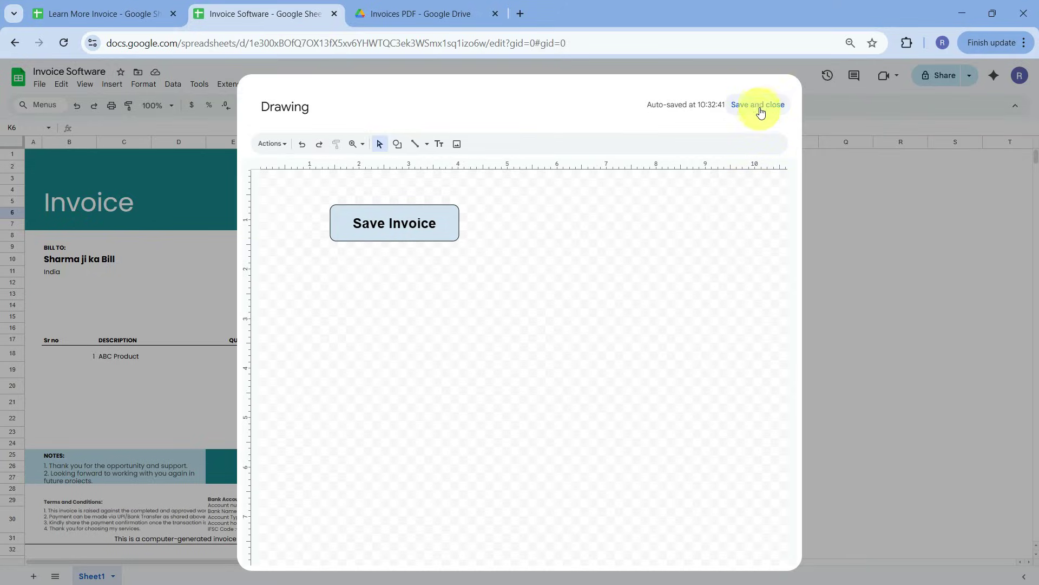
{"action": "left_click", "coordinate": [758, 106]}
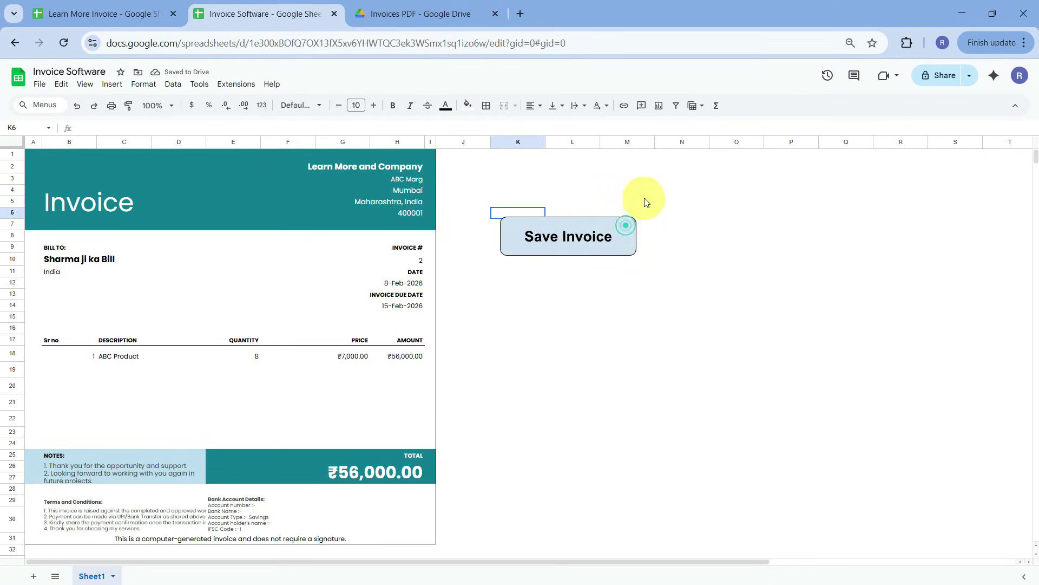
Move the Save Invoice shape beside the invoice header, across columns L to N and rows 2 to 5
{"action": "left_click", "coordinate": [627, 238]}
{"action": "mouse_move", "coordinate": [618, 231]}
{"action": "left_mouse_down"}
{"action": "mouse_move", "coordinate": [665, 198]}
{"action": "mouse_move", "coordinate": [667, 180]}
{"action": "left_mouse_up"}
{"action": "left_click", "coordinate": [643, 301]}
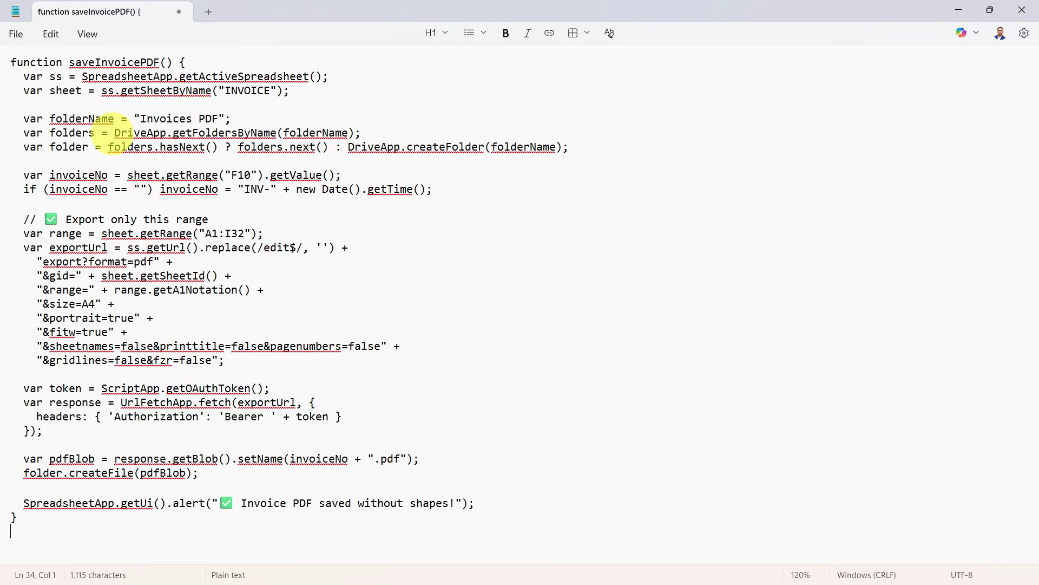
Review the saveInvoicePDF script in Notepad for its sheet name, Drive folder name, invoice number cell and export range
{"action": "left_click_drag", "start_coordinate": [336, 76], "coordinate": [465, 74]}
{"action": "left_click_drag", "start_coordinate": [292, 91], "coordinate": [387, 91]}
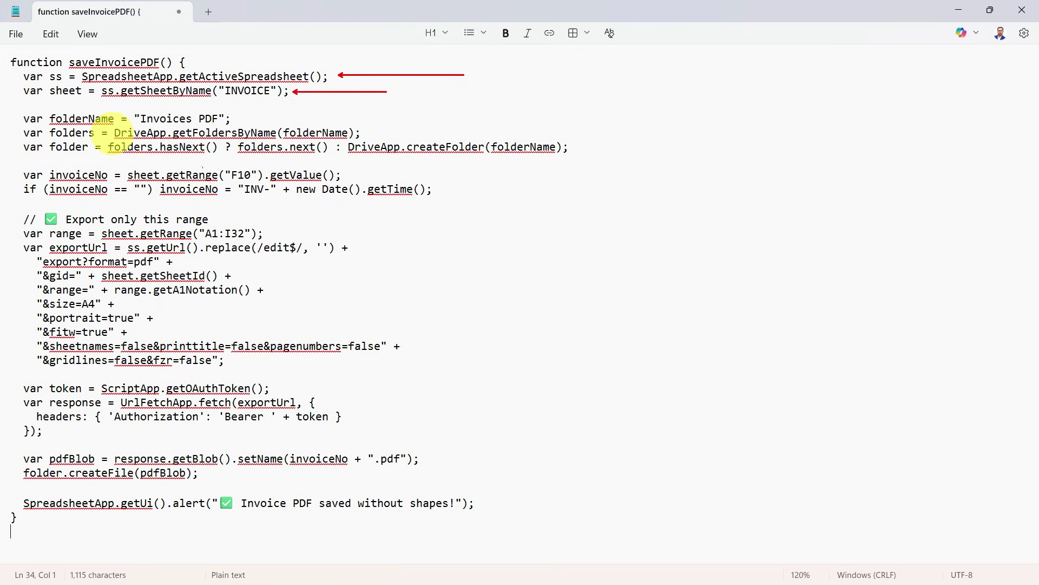
{"action": "left_click_drag", "start_coordinate": [242, 118], "coordinate": [354, 118]}
{"action": "left_click_drag", "start_coordinate": [486, 136], "coordinate": [580, 101]}
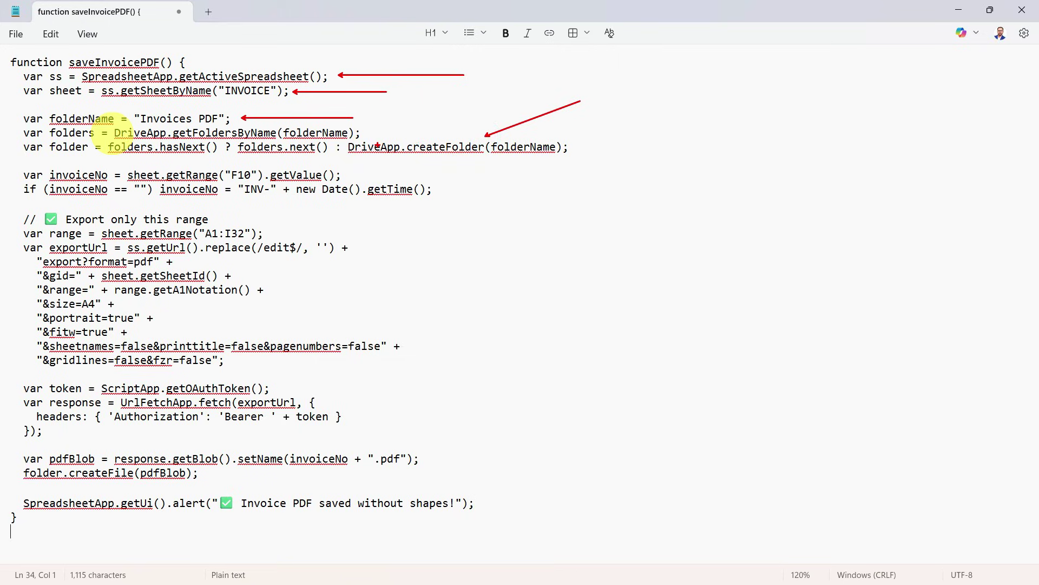
{"action": "left_click_drag", "start_coordinate": [349, 144], "coordinate": [573, 161]}
{"action": "key", "text": "ctrl+z"}
{"action": "left_click_drag", "start_coordinate": [228, 168], "coordinate": [264, 181]}
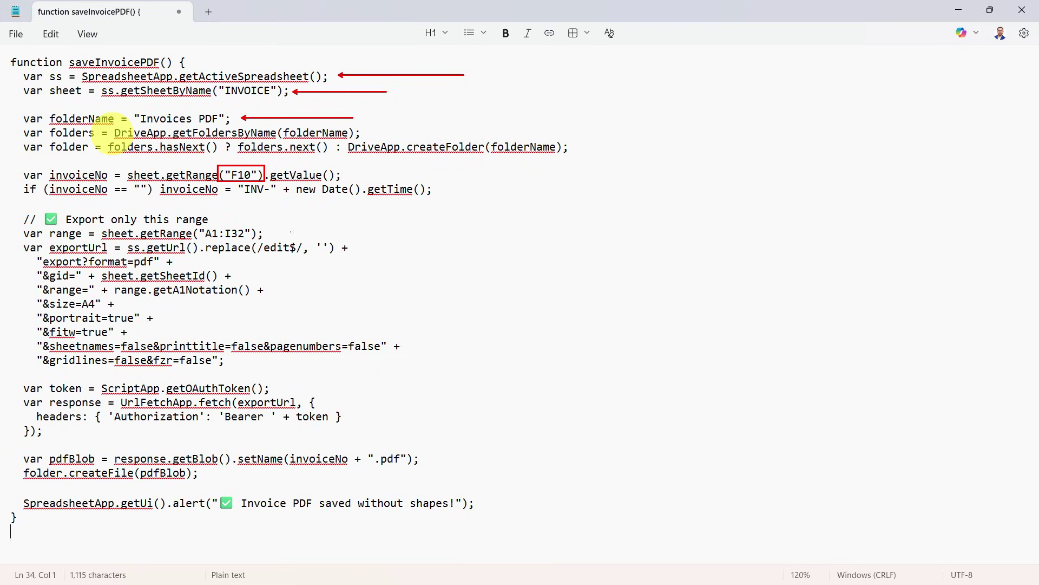
{"action": "left_click_drag", "start_coordinate": [191, 225], "coordinate": [276, 242]}
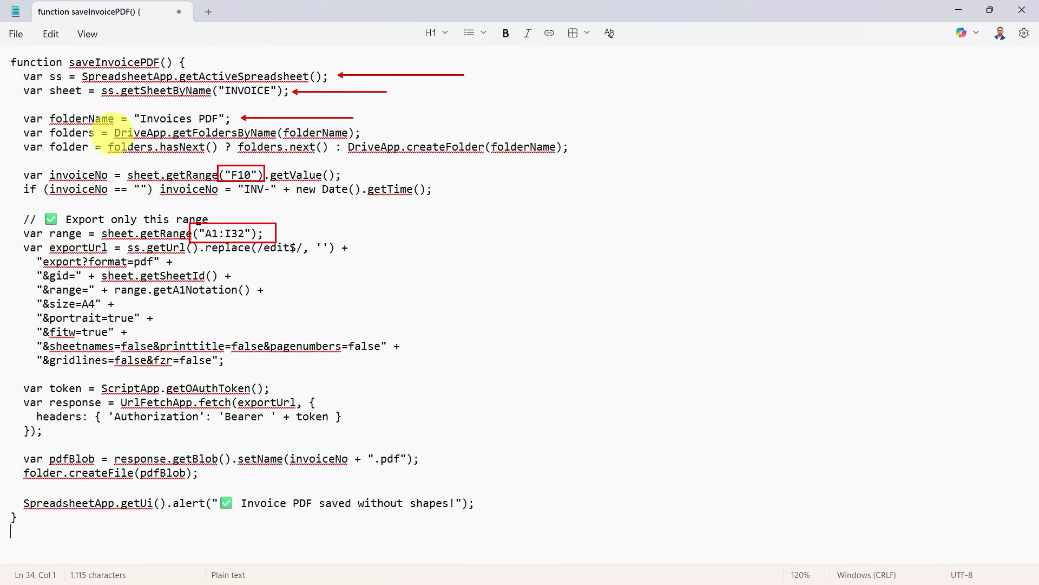
{"action": "left_click_drag", "start_coordinate": [267, 169], "coordinate": [432, 131]}
{"action": "left_click_drag", "start_coordinate": [281, 232], "coordinate": [414, 186]}
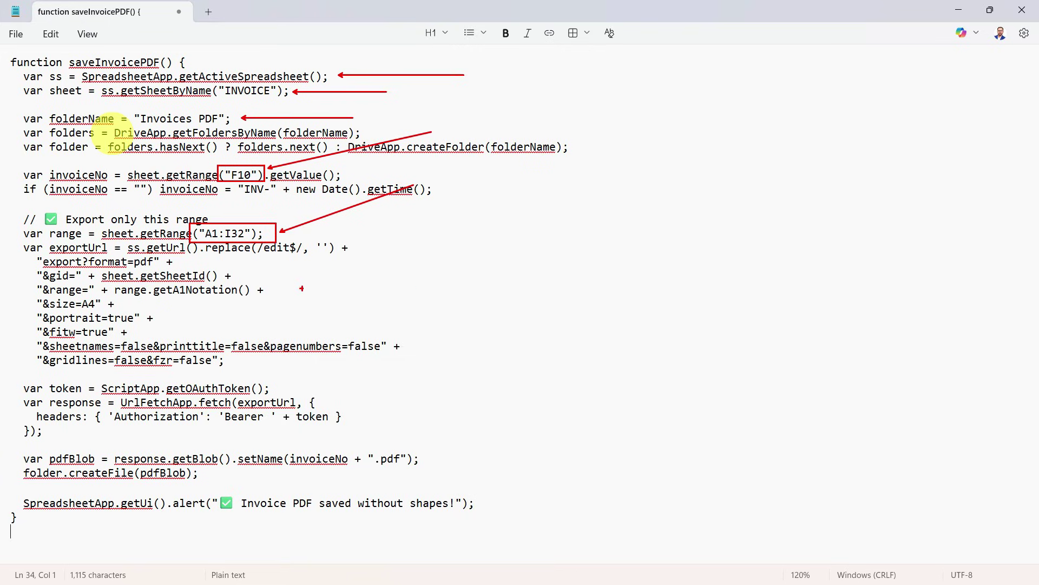
{"action": "key", "text": "Escape"}
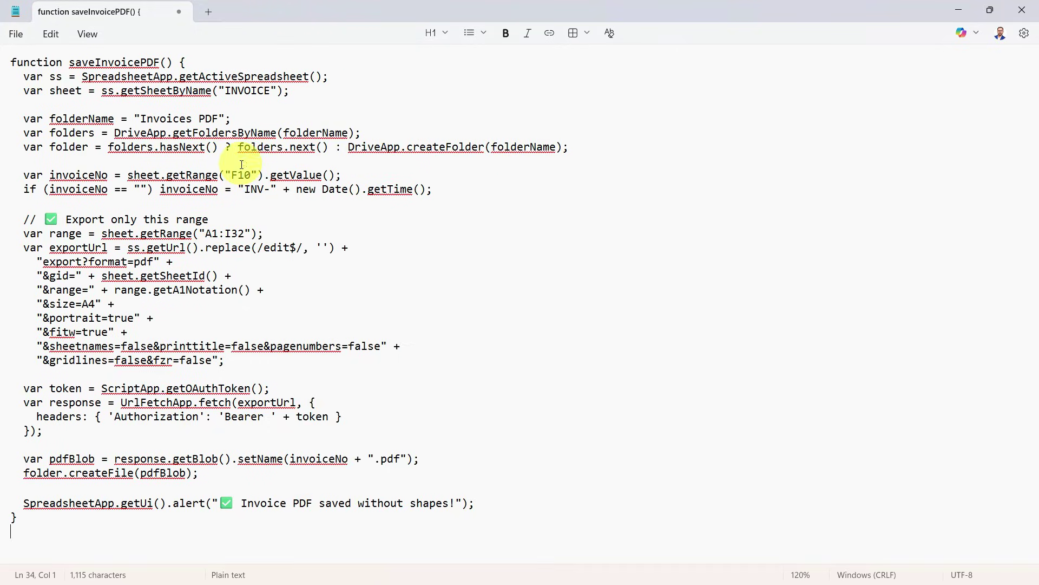
Switch to the Invoice Software sheet, check the invoice number's cell reference, and return to the script in Notepad
{"action": "key", "text": "alt+Tab"}
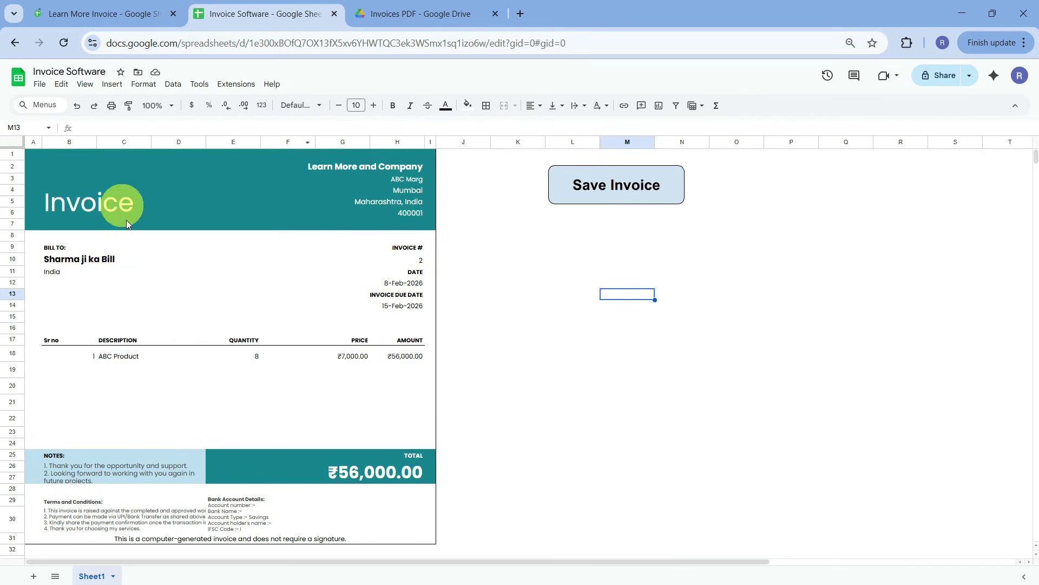
{"action": "left_click", "coordinate": [411, 262]}
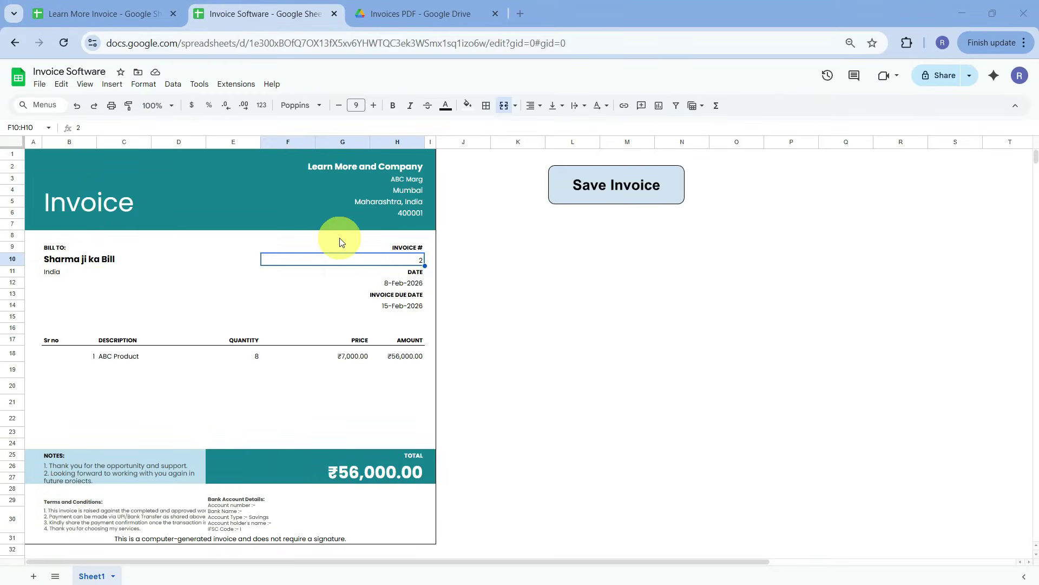
{"action": "key", "text": "alt+Tab"}
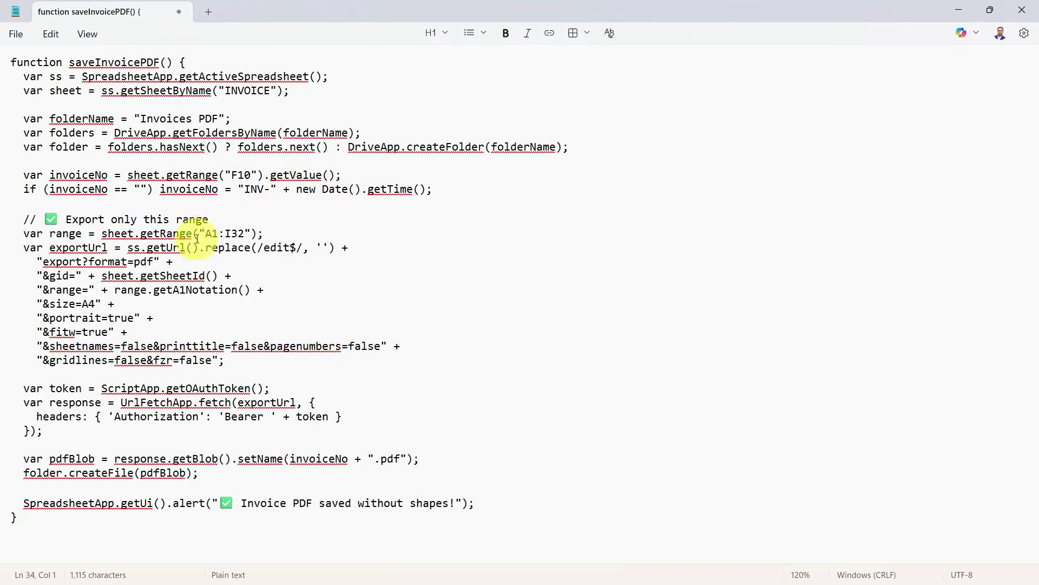
Compare the script's A1:I32 export range with the first and last cells of the invoice in the sheet
{"action": "left_click_drag", "start_coordinate": [205, 233], "coordinate": [245, 234]}
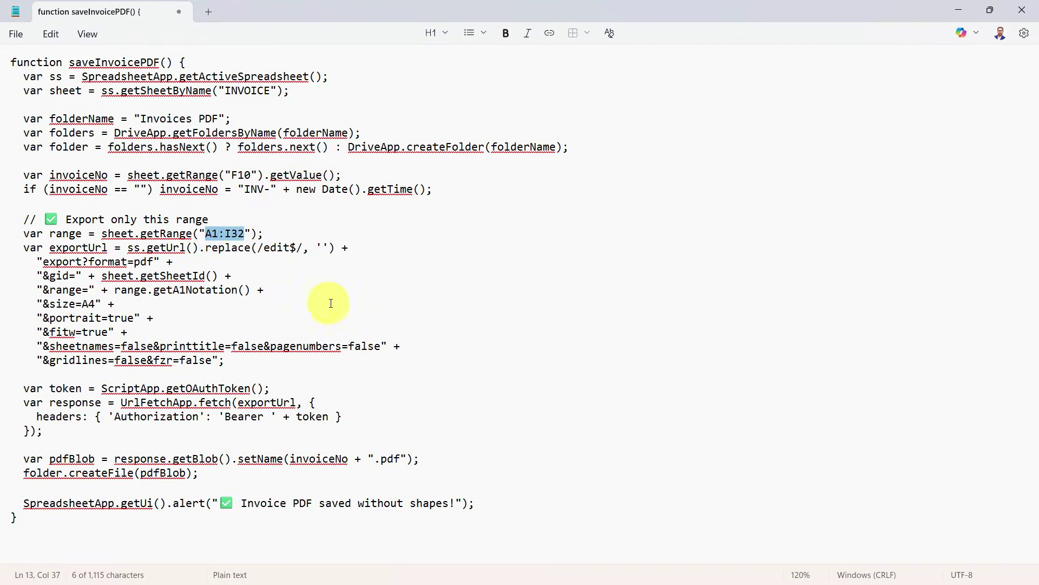
{"action": "left_click", "coordinate": [960, 11]}
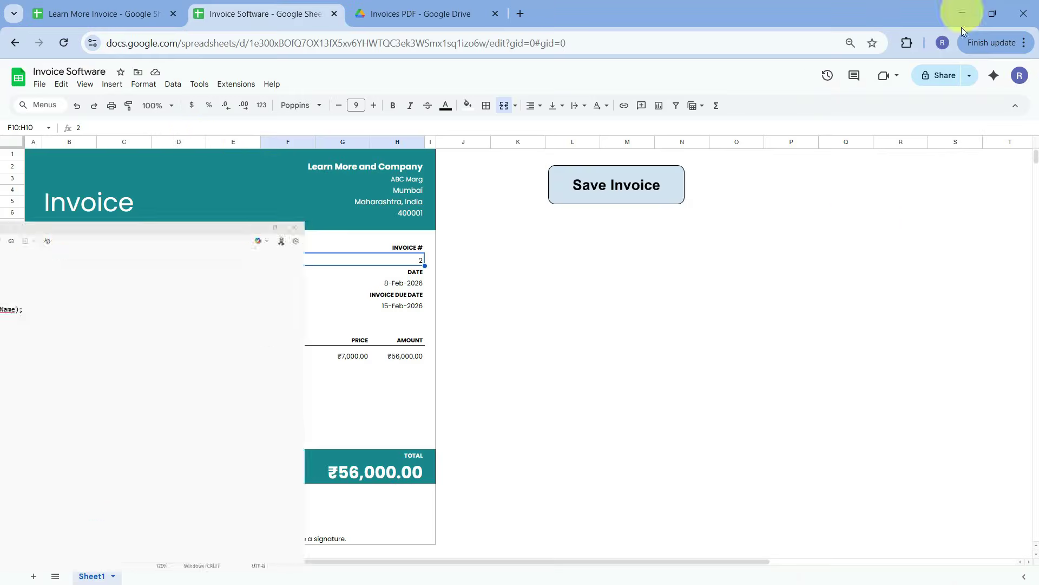
{"action": "left_click", "coordinate": [31, 155]}
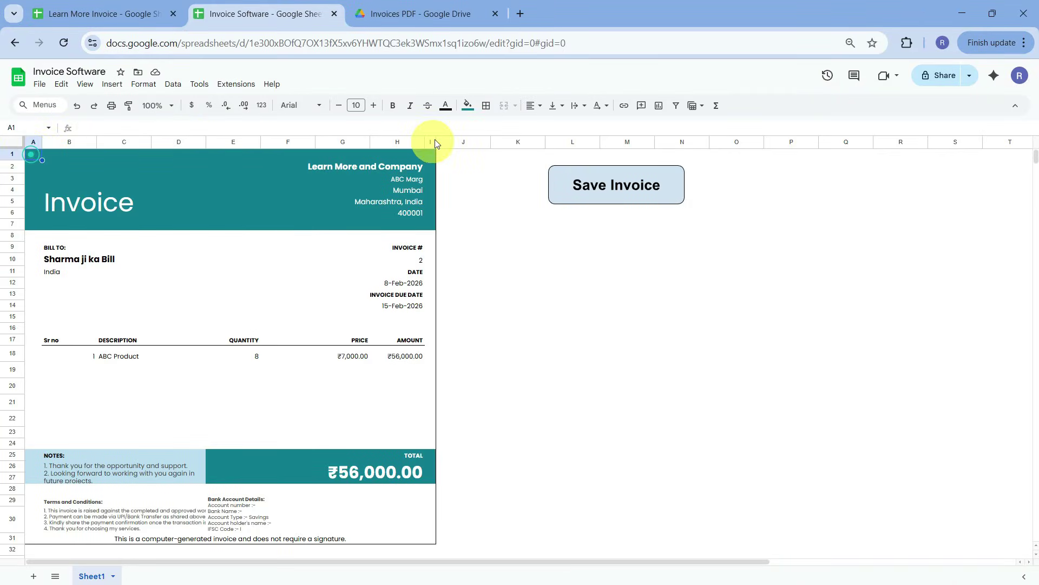
{"action": "scroll", "coordinate": [412, 306], "scroll_direction": "down", "scroll_amount": 4}
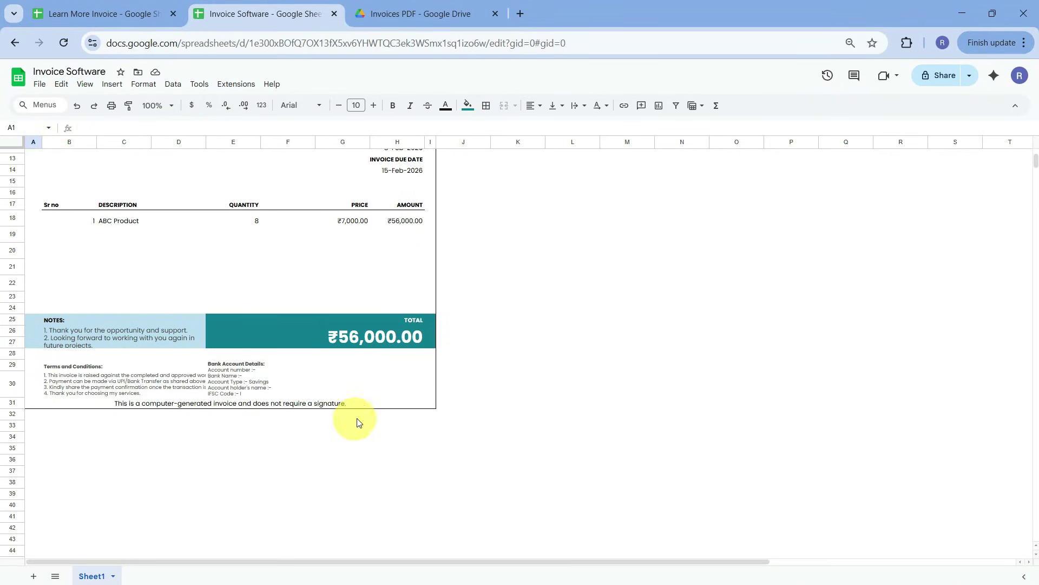
{"action": "left_click", "coordinate": [429, 403]}
{"action": "left_click", "coordinate": [428, 415]}
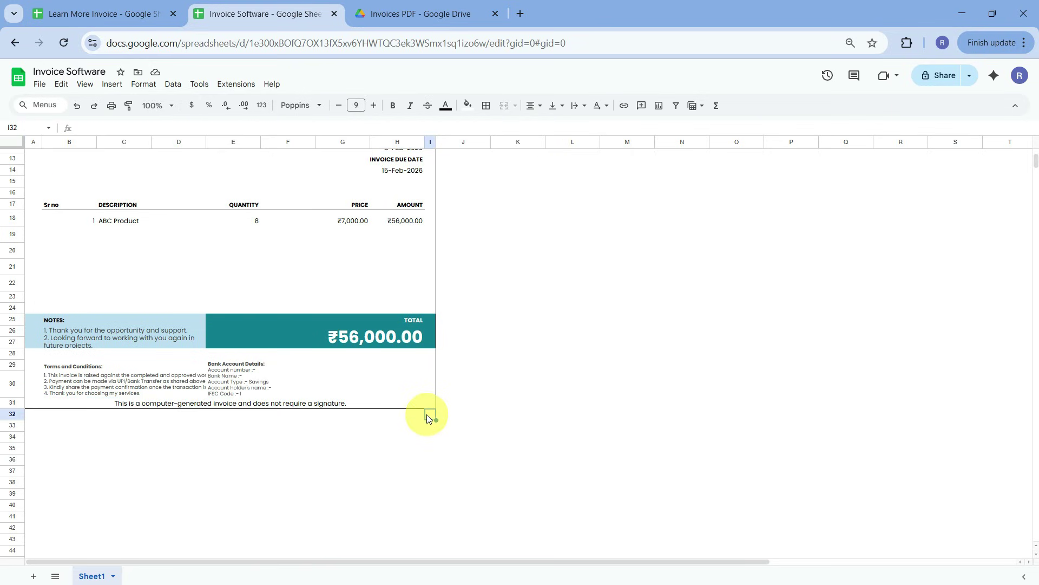
{"action": "scroll", "coordinate": [462, 433], "scroll_direction": "up", "scroll_amount": 4}
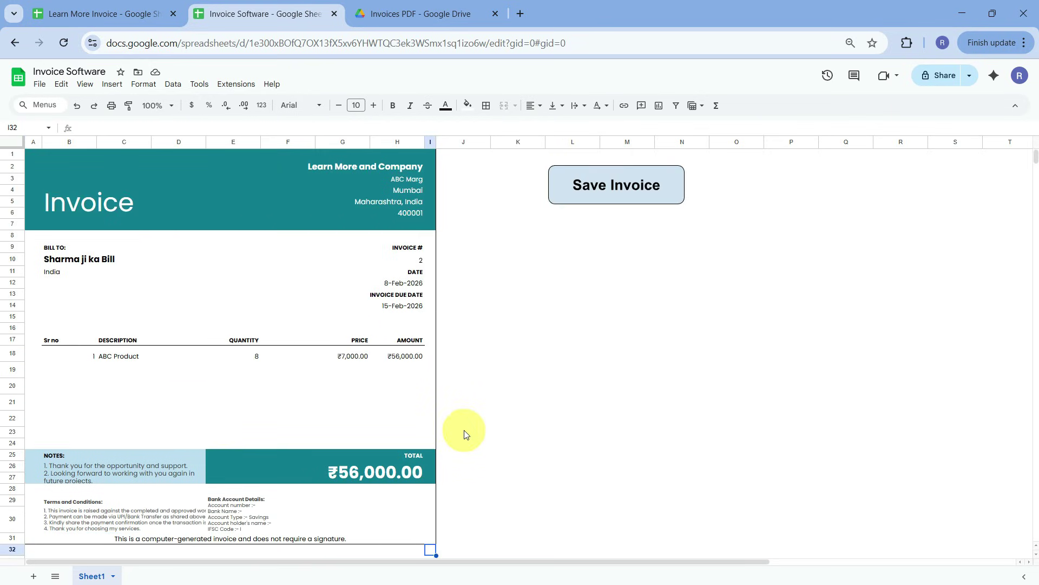
Switch to Notepad, recheck the cell references F10 and A1:I32, and copy the entire saveInvoicePDF script
{"action": "key", "text": "alt+Tab"}
{"action": "left_click", "coordinate": [438, 288]}
{"action": "double_click", "coordinate": [238, 175]}
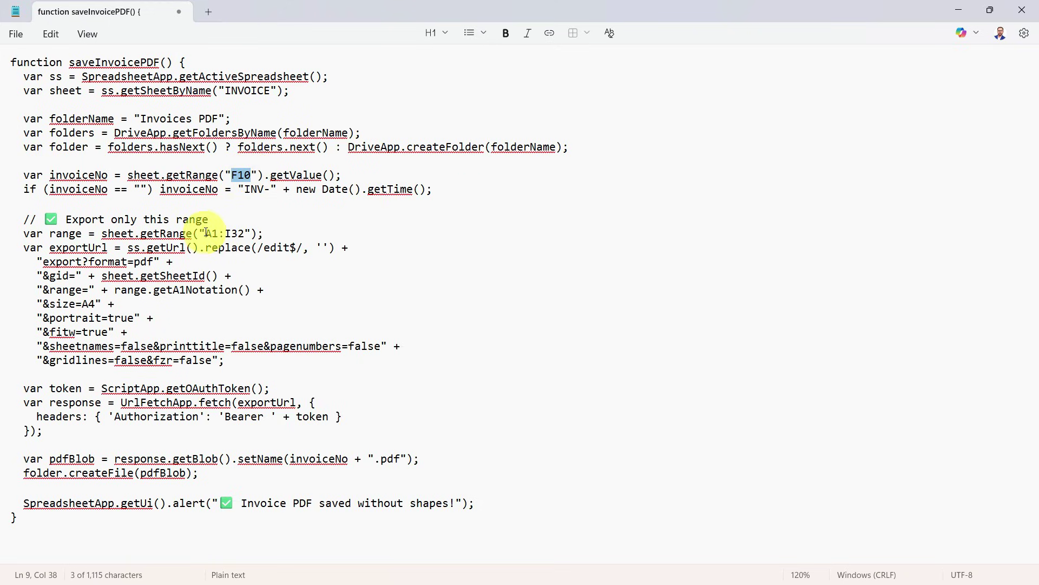
{"action": "left_click_drag", "start_coordinate": [204, 233], "coordinate": [246, 233]}
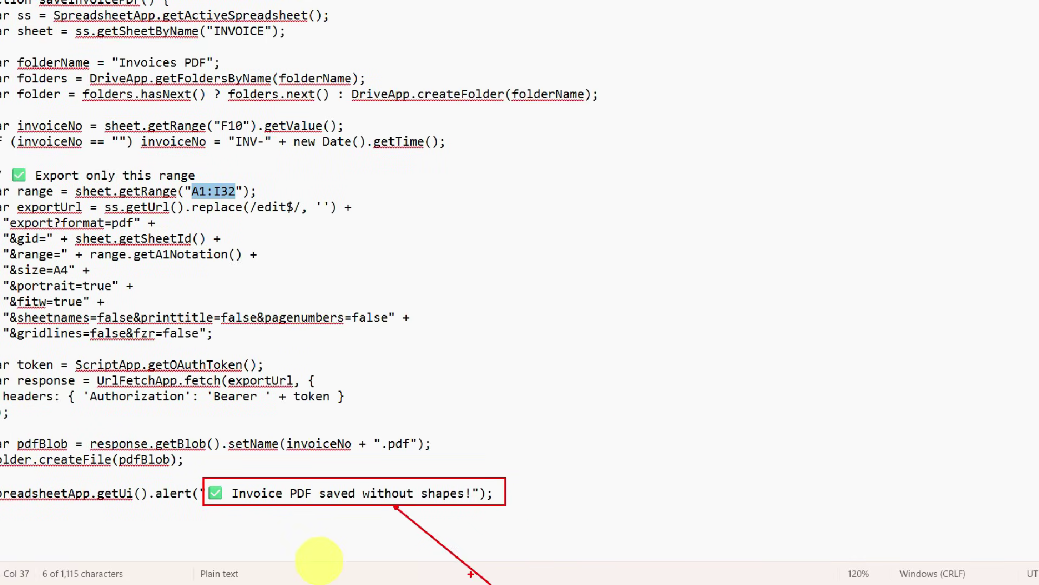
{"action": "left_click", "coordinate": [347, 375]}
{"action": "key", "text": "ctrl+a"}
{"action": "key", "text": "ctrl+c"}
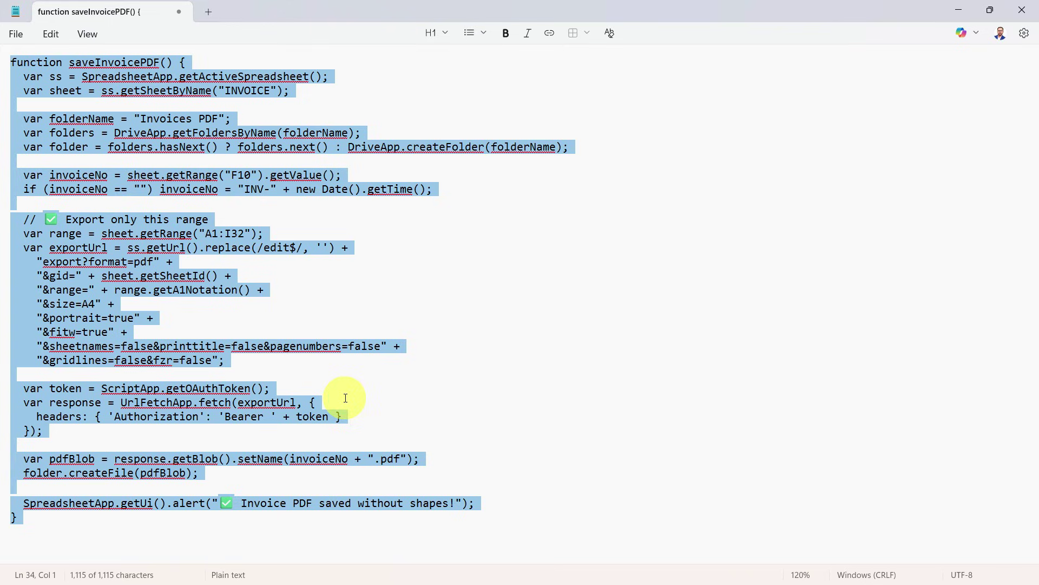
Switch from Notepad to the Invoice Software sheet in Google Sheets and open its Apps Script editor
{"action": "left_click", "coordinate": [959, 11]}
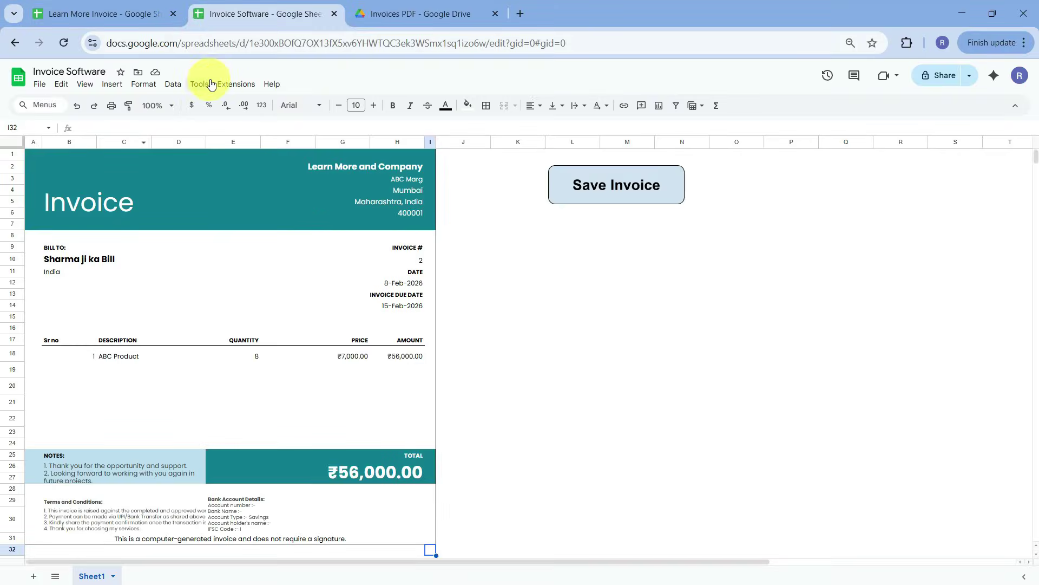
{"action": "left_click", "coordinate": [368, 168]}
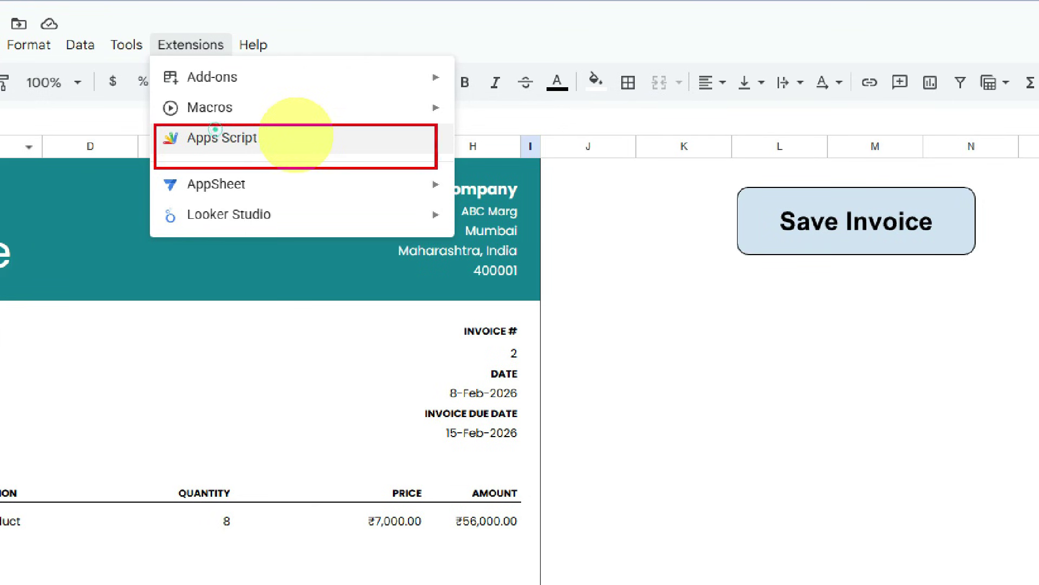
{"action": "left_click", "coordinate": [190, 45]}
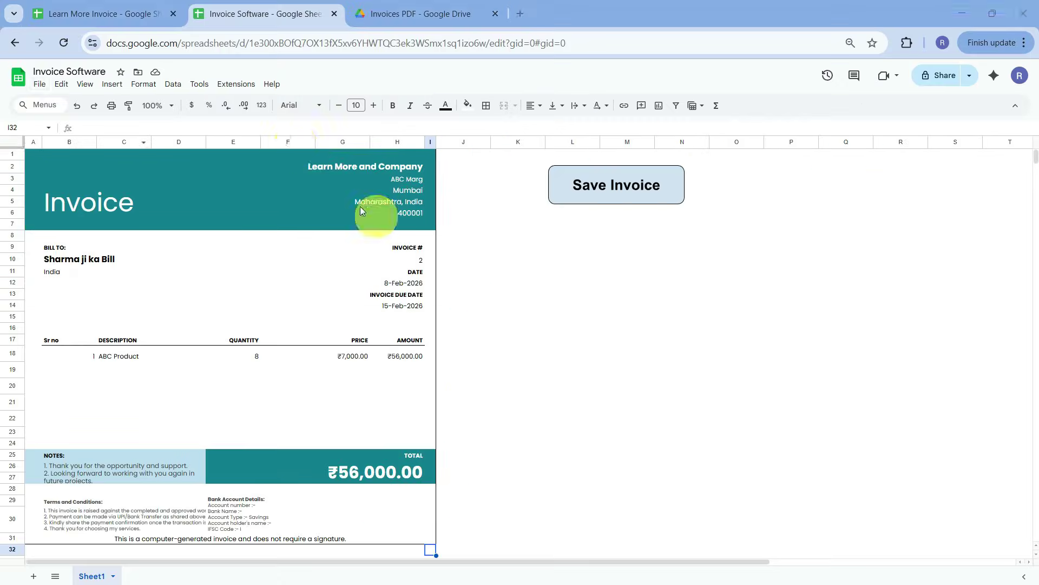
{"action": "left_click", "coordinate": [238, 85]}
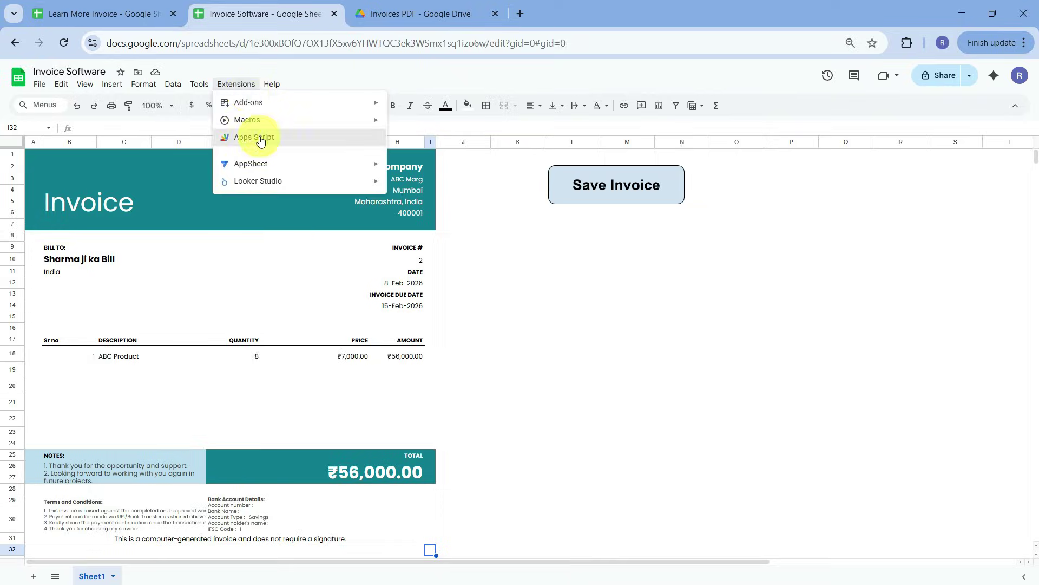
{"action": "left_click", "coordinate": [259, 136]}
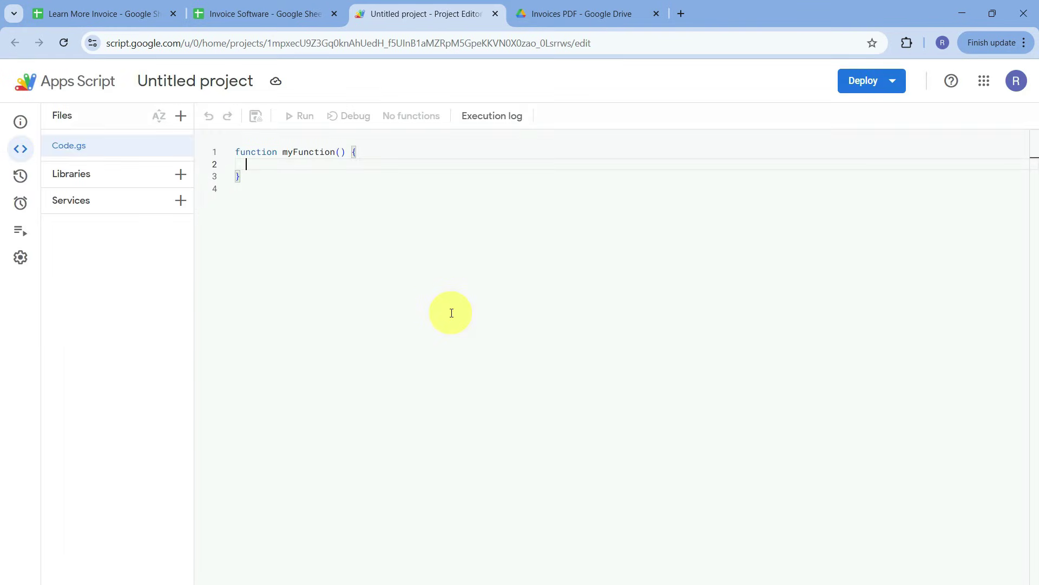
Rename the Apps Script project as Invoice Software
{"action": "left_click", "coordinate": [217, 79]}
{"action": "left_click", "coordinate": [217, 79]}
{"action": "left_click", "coordinate": [226, 87]}
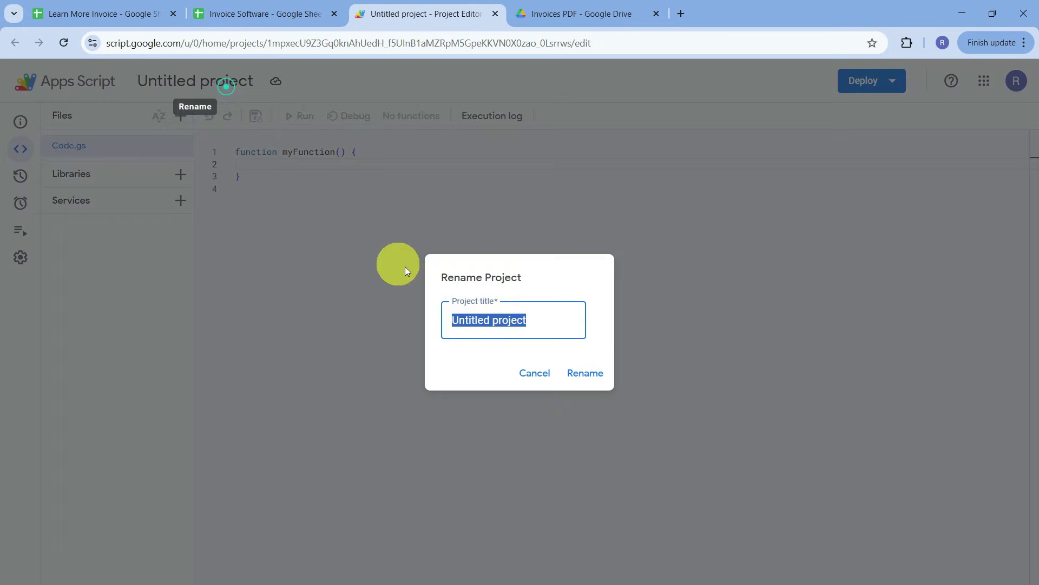
{"action": "type", "text": "Invoice Software"}
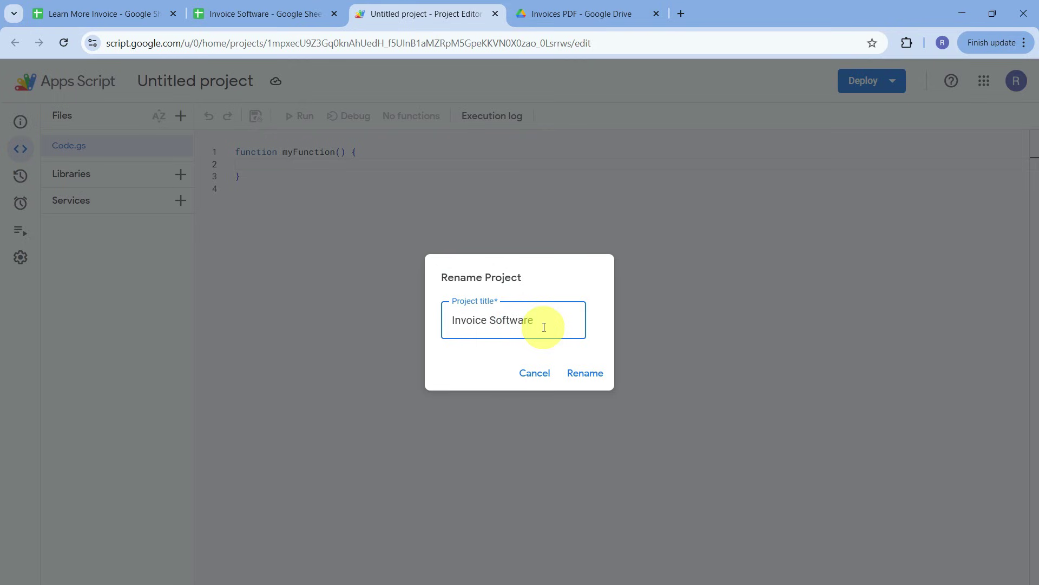
{"action": "left_click", "coordinate": [583, 379]}
Replace the default myFunction code in Code.gs with the copied saveInvoicePDF script
{"action": "left_click", "coordinate": [275, 183]}
{"action": "key", "text": "ctrl+a"}
{"action": "key", "text": "ctrl+v"}
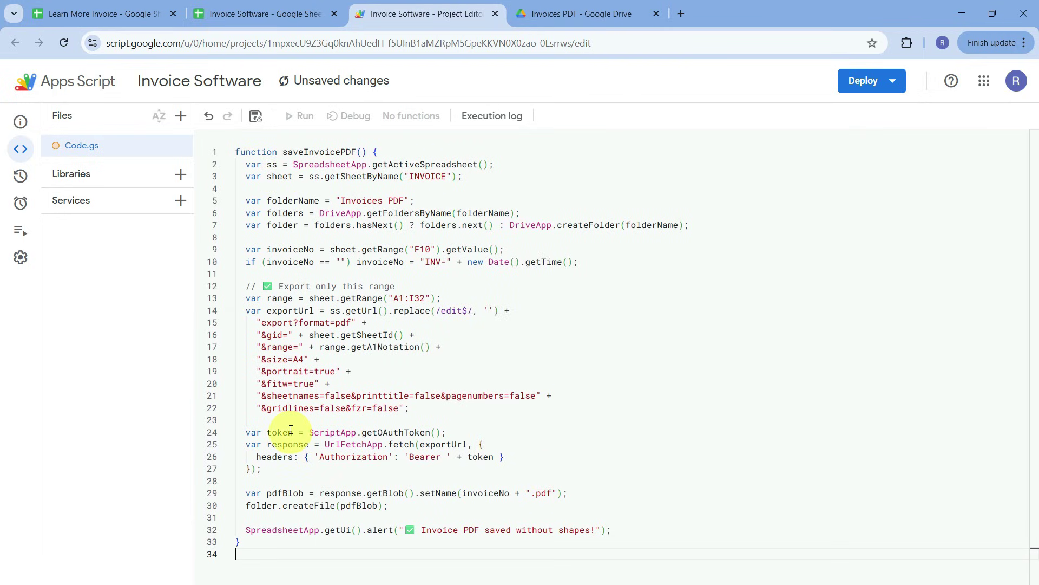
Check the sheet name used in the script and rename the invoice's sheet in Google Sheets as INVOICE to match
{"action": "key", "text": "ctrl+1"}
{"action": "left_click", "coordinate": [362, 191]}
{"action": "left_click_drag", "start_coordinate": [301, 168], "coordinate": [476, 187]}
{"action": "left_click_drag", "start_coordinate": [569, 267], "coordinate": [434, 178]}
{"action": "key", "text": "Escape"}
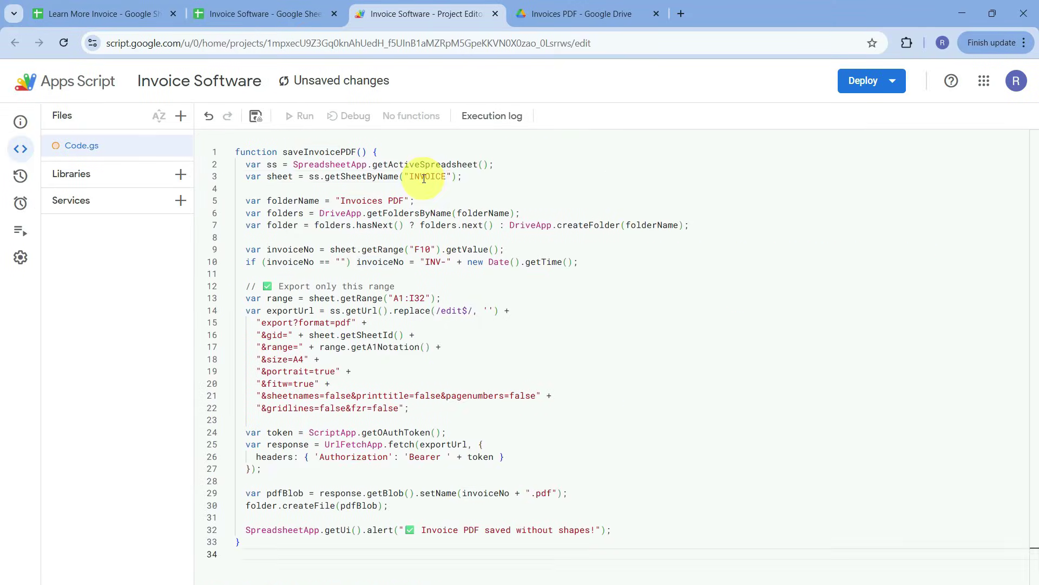
{"action": "left_click", "coordinate": [292, 15]}
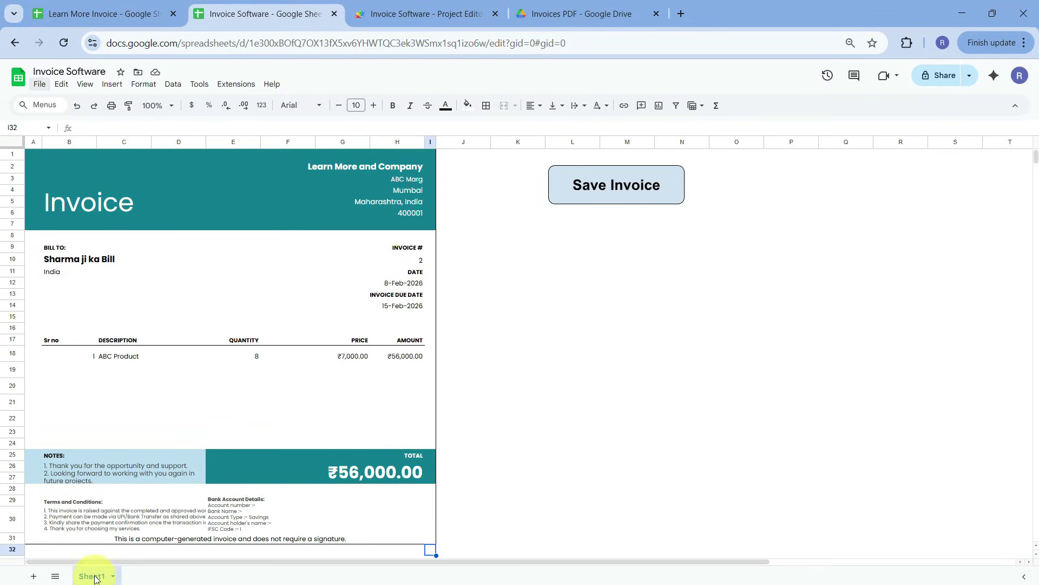
{"action": "double_click", "coordinate": [94, 576]}
{"action": "type", "text": "INVOICE"}
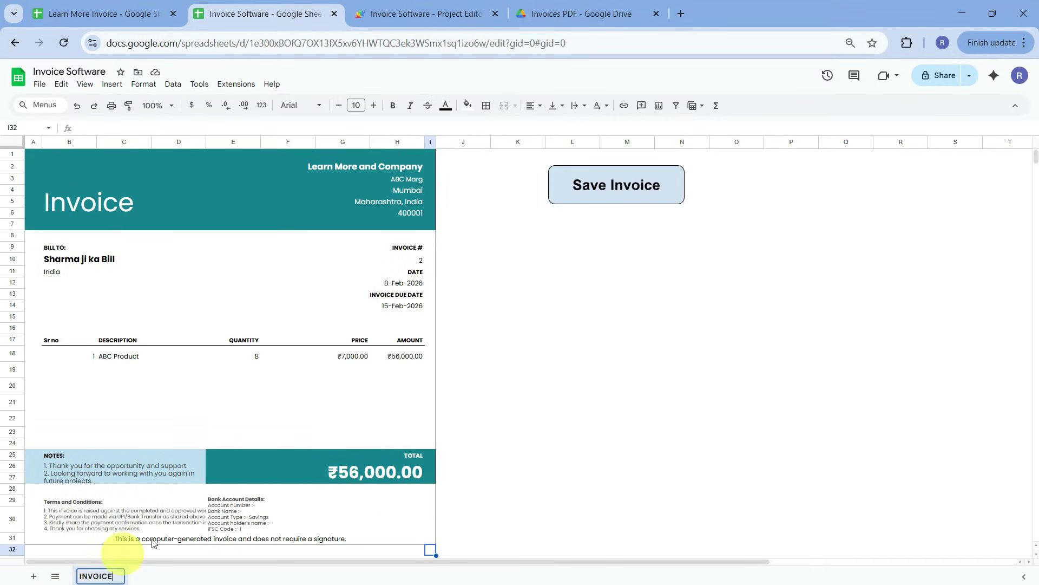
{"action": "left_click", "coordinate": [500, 498]}
Return to the Apps Script editor and save the project with the pasted saveInvoicePDF code
{"action": "left_click", "coordinate": [402, 14]}
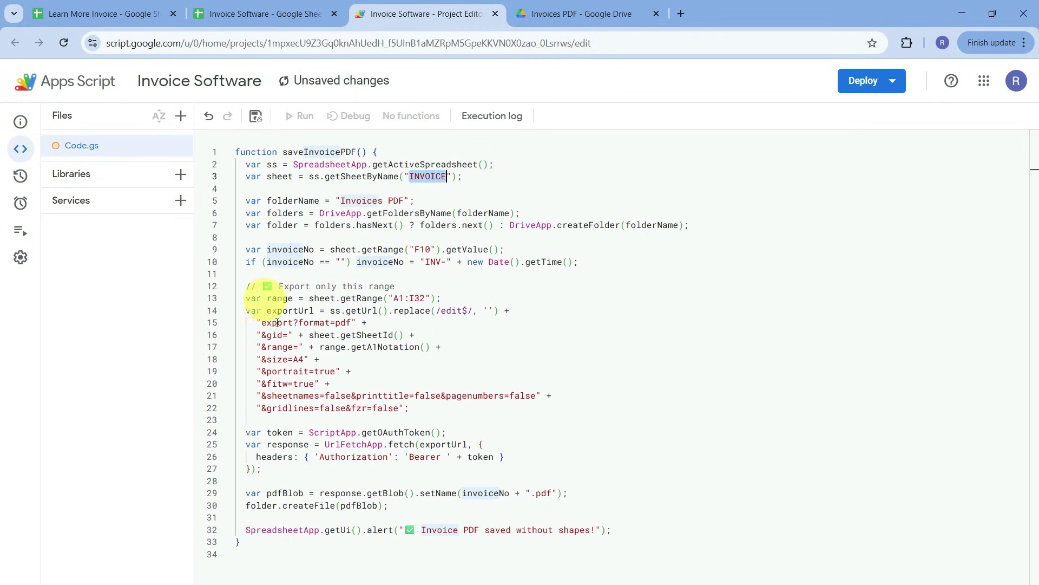
{"action": "left_click", "coordinate": [642, 309]}
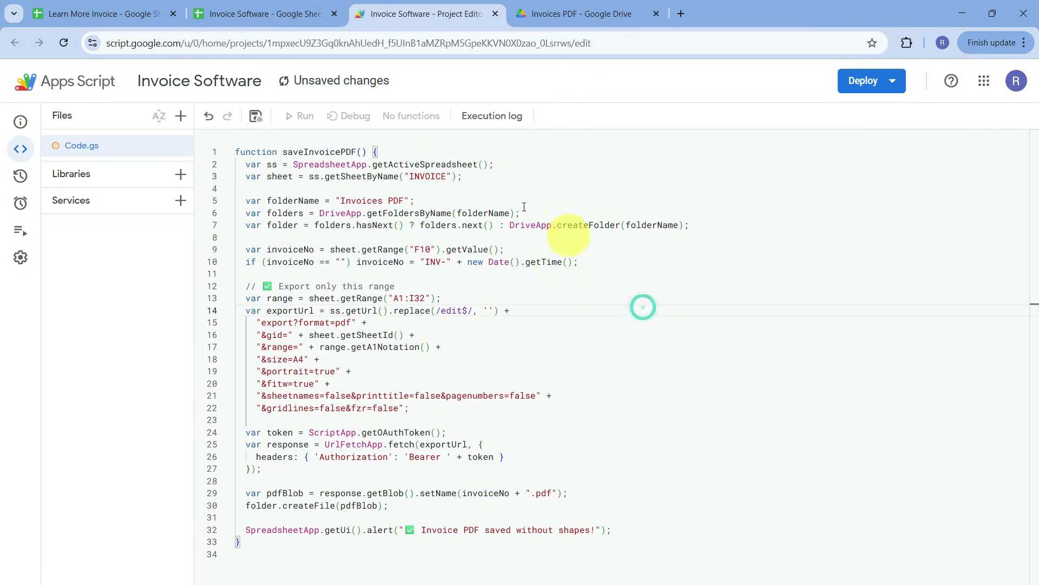
{"action": "left_click", "coordinate": [256, 117]}
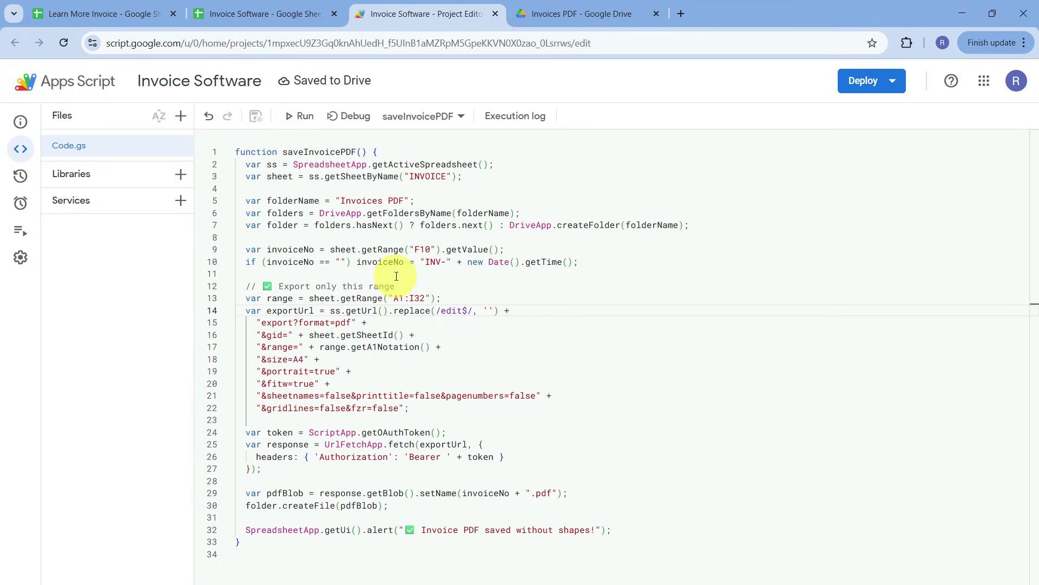
Close the Learn More Invoice spreadsheet and open script assignment for the Save Invoice button in the Invoice Software sheet
{"action": "left_click", "coordinate": [265, 13]}
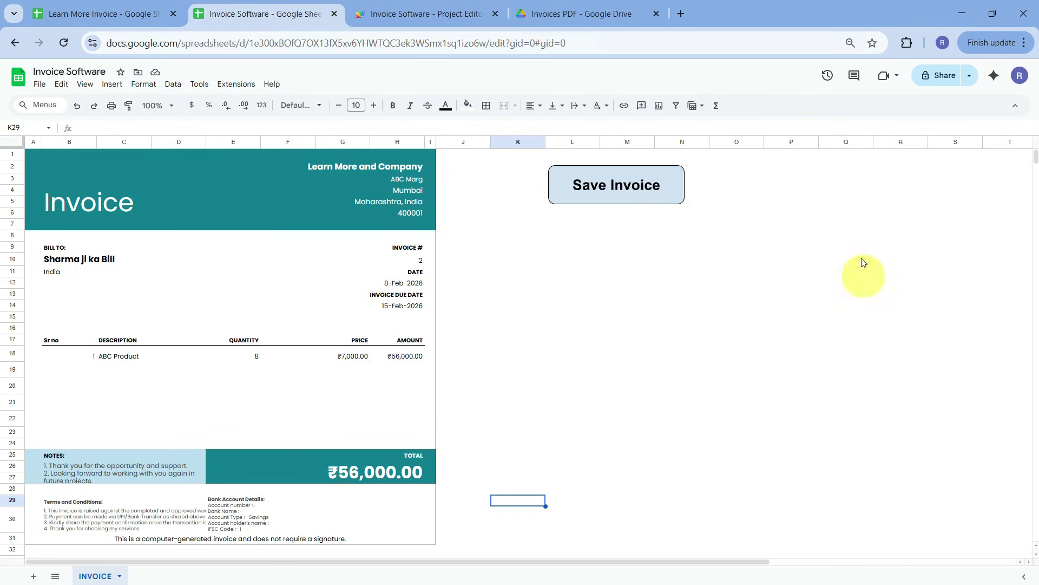
{"action": "left_click", "coordinate": [174, 13]}
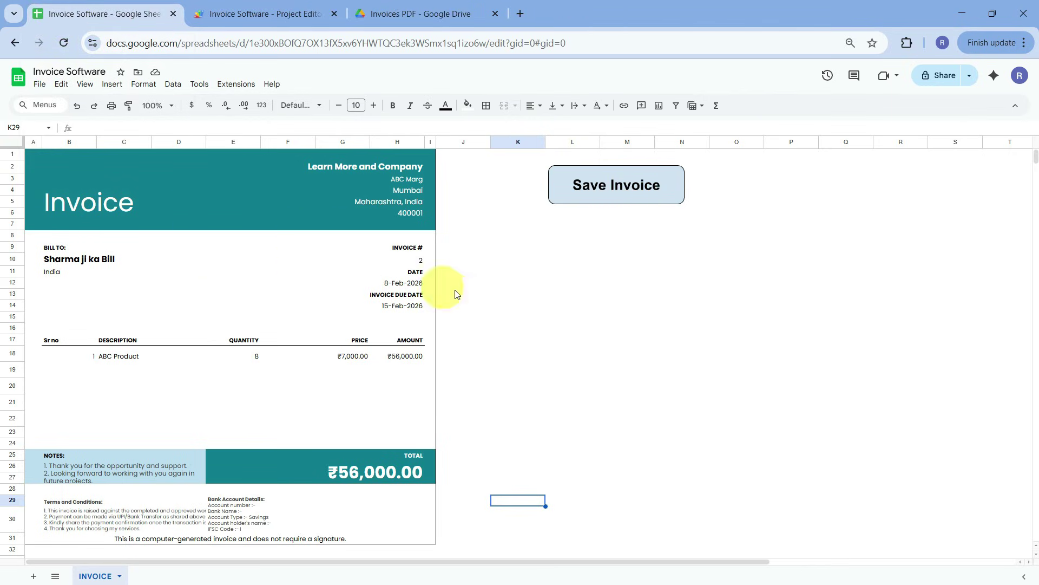
{"action": "left_click", "coordinate": [680, 181]}
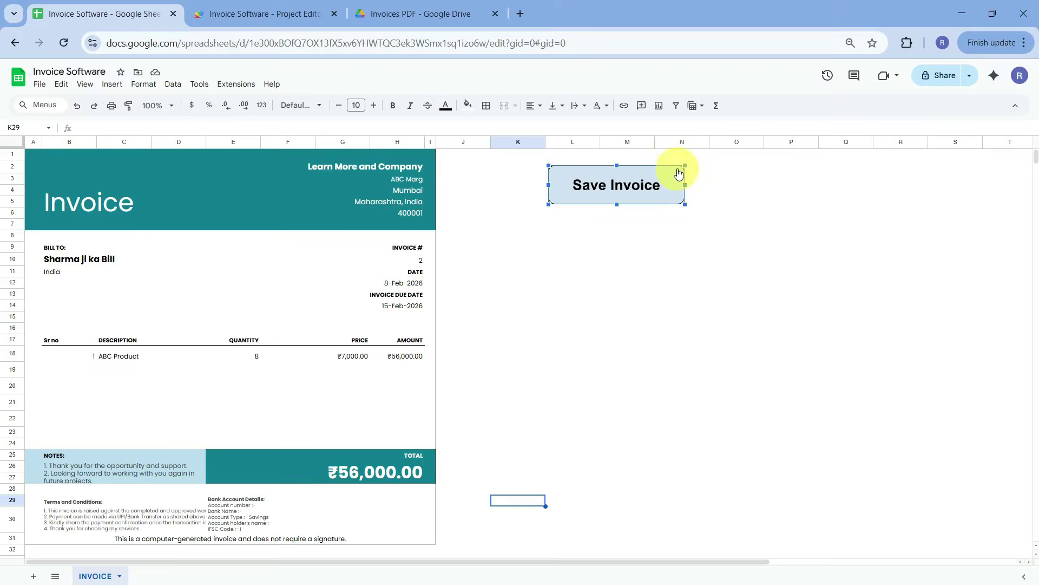
{"action": "left_click", "coordinate": [649, 147]}
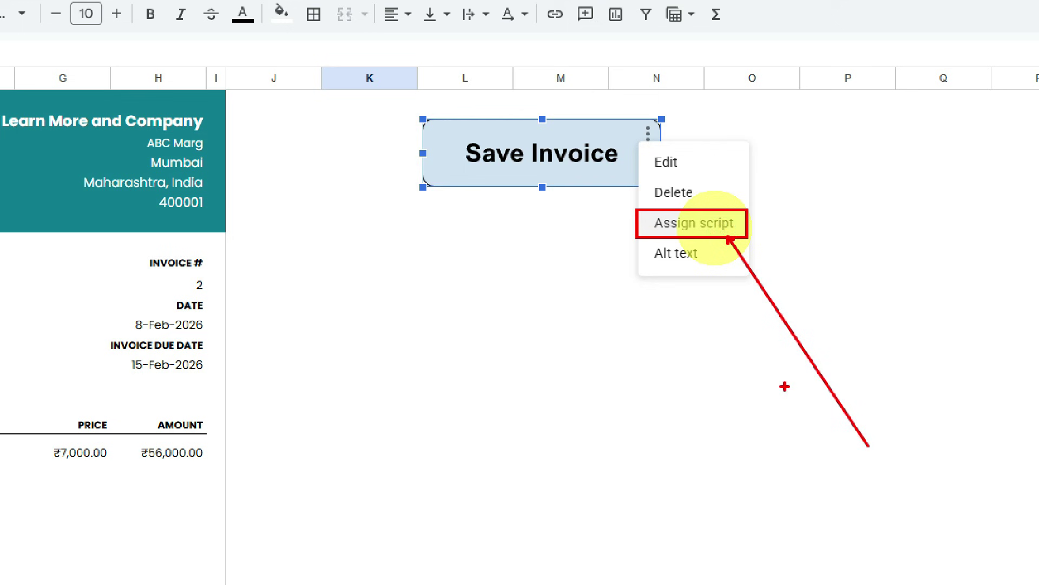
{"action": "left_click", "coordinate": [648, 133]}
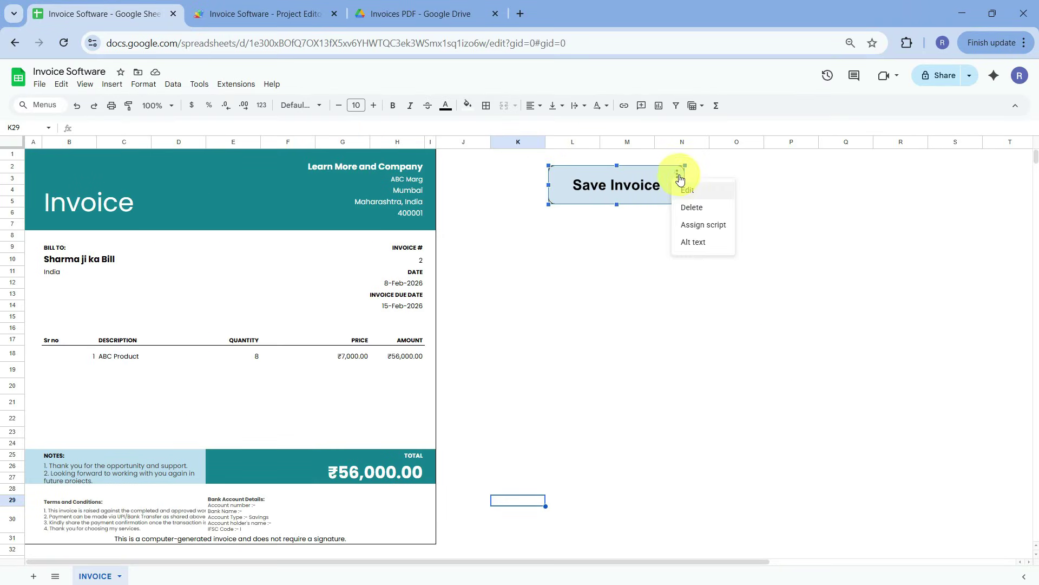
{"action": "left_click", "coordinate": [704, 224]}
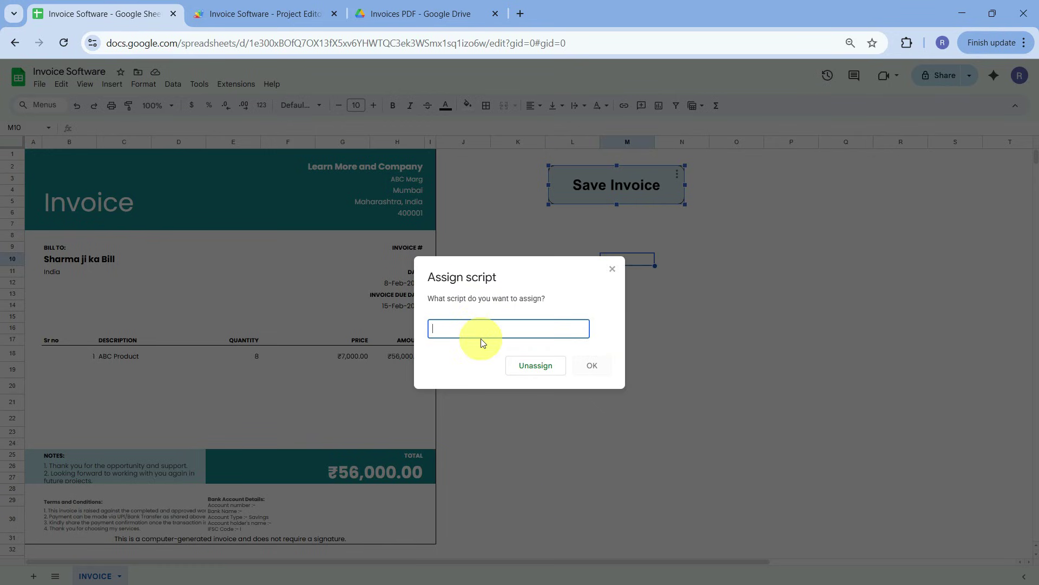
Switch to the Apps Script editor and copy the function name saveInvoicePDF from the script's first line
{"action": "left_click", "coordinate": [272, 18]}
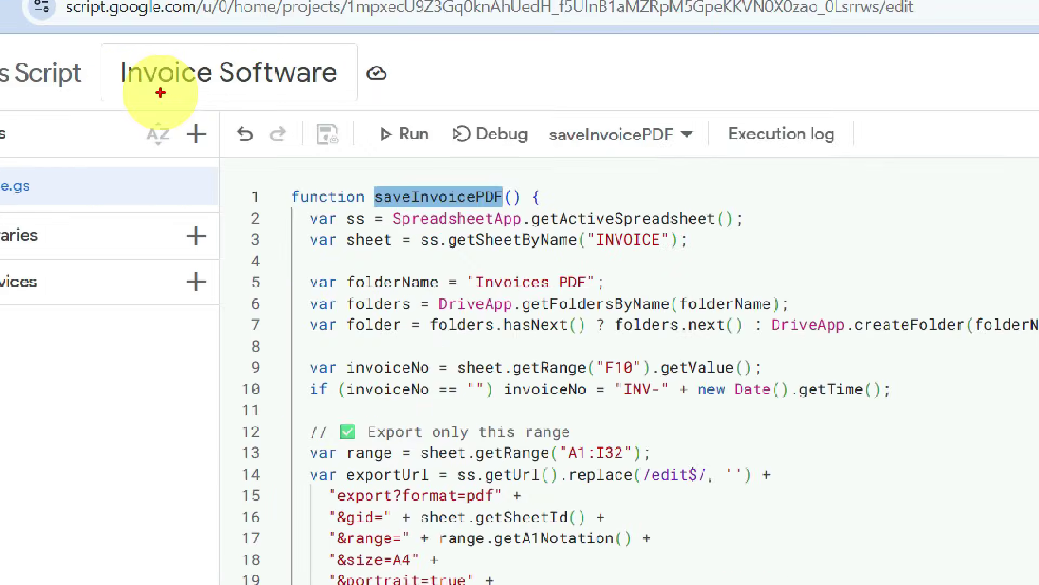
{"action": "mouse_move", "coordinate": [100, 40]}
{"action": "left_mouse_down"}
{"action": "mouse_move", "coordinate": [422, 119]}
{"action": "mouse_move", "coordinate": [396, 105]}
{"action": "left_mouse_up"}
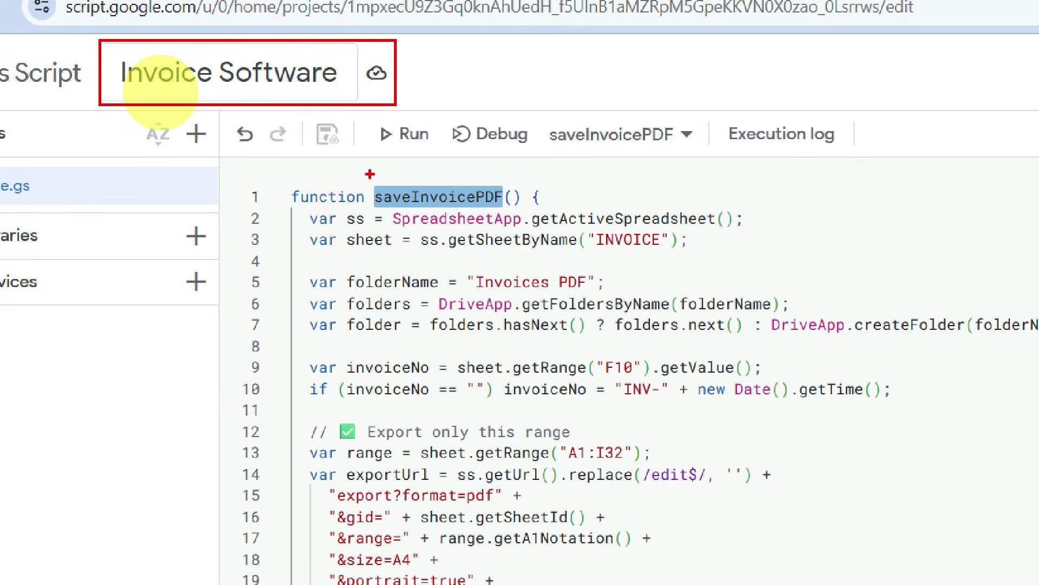
{"action": "mouse_move", "coordinate": [370, 175]}
{"action": "left_mouse_down"}
{"action": "mouse_move", "coordinate": [508, 209]}
{"action": "mouse_move", "coordinate": [564, 482]}
{"action": "left_mouse_up"}
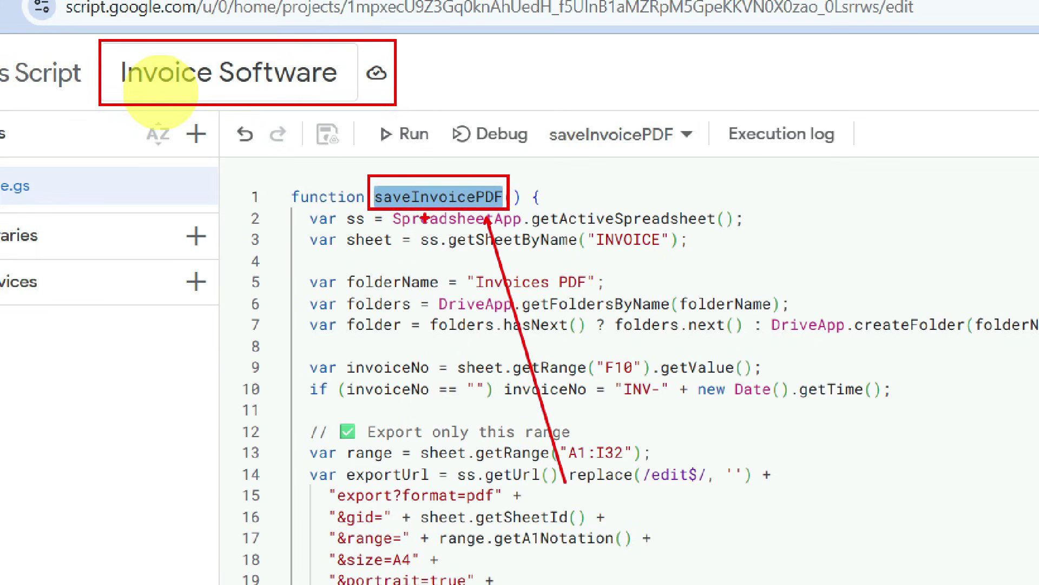
{"action": "left_click_drag", "start_coordinate": [327, 33], "coordinate": [280, 113]}
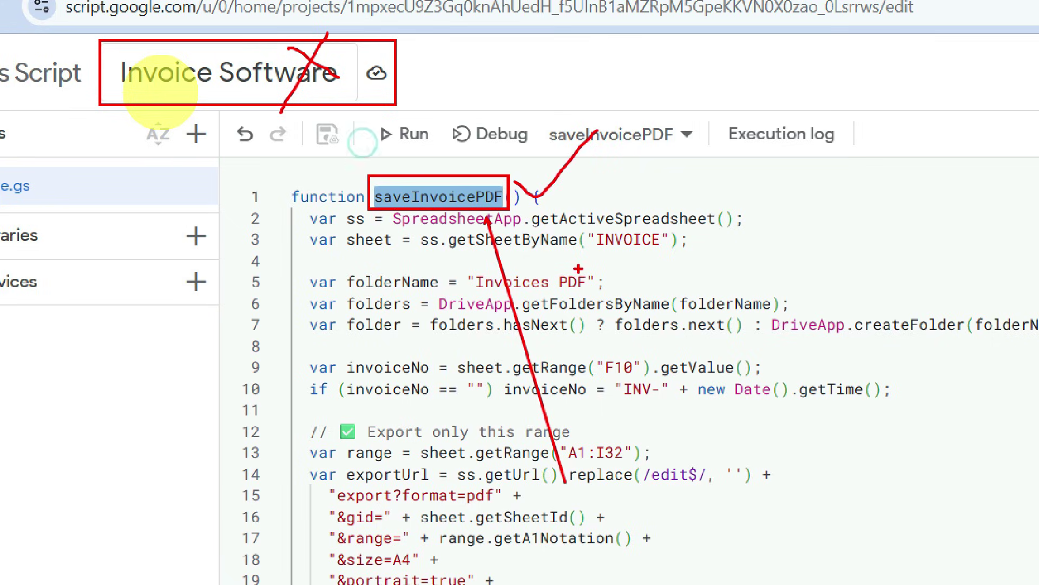
{"action": "key", "text": "Escape"}
{"action": "double_click", "coordinate": [312, 152]}
{"action": "key", "text": "ctrl+c"}
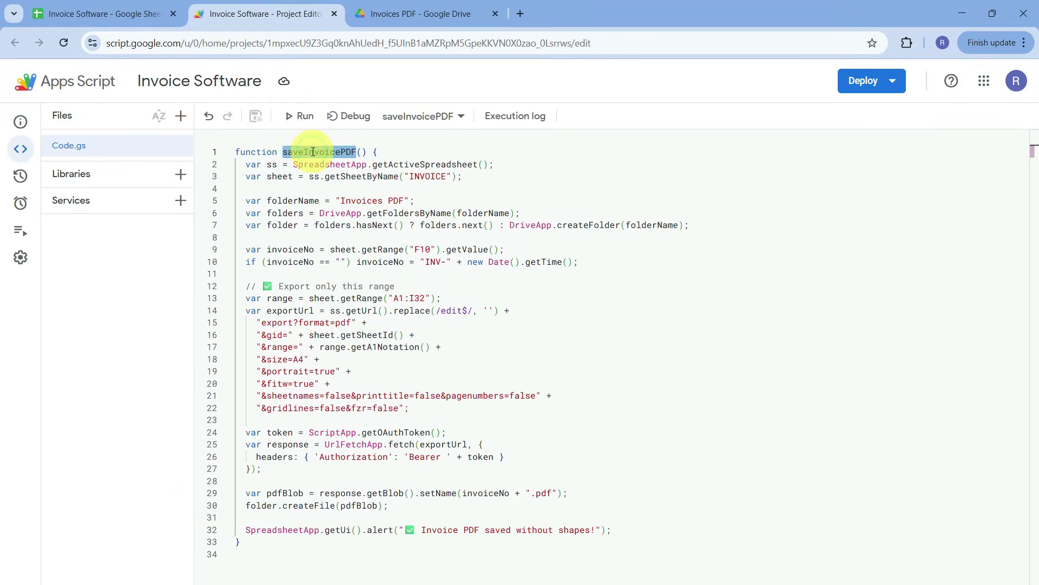
Return to the Invoice Software sheet and assign the saveInvoicePDF script to the Save Invoice button
{"action": "left_click", "coordinate": [129, 16]}
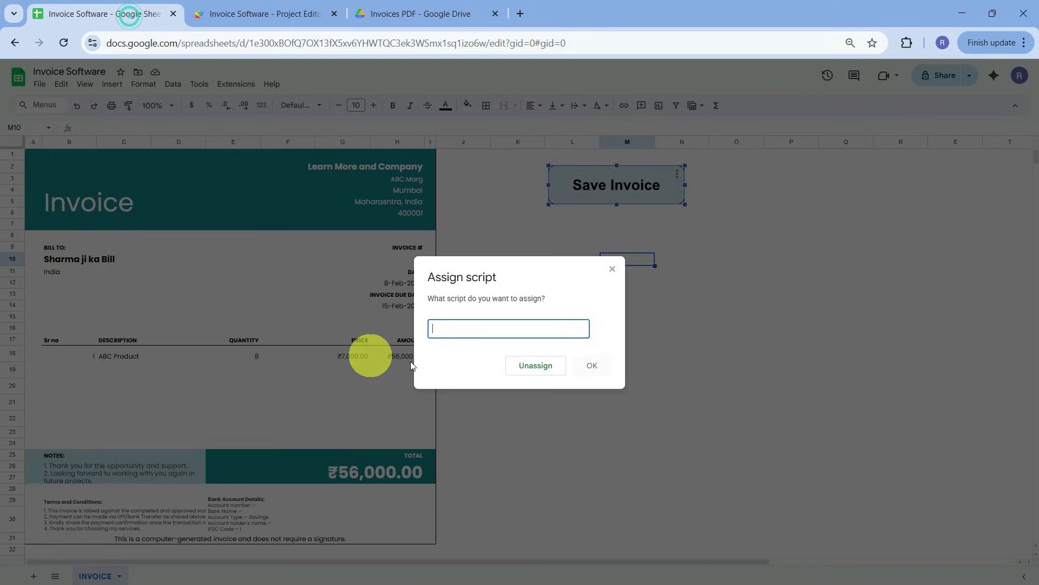
{"action": "key", "text": "ctrl+v"}
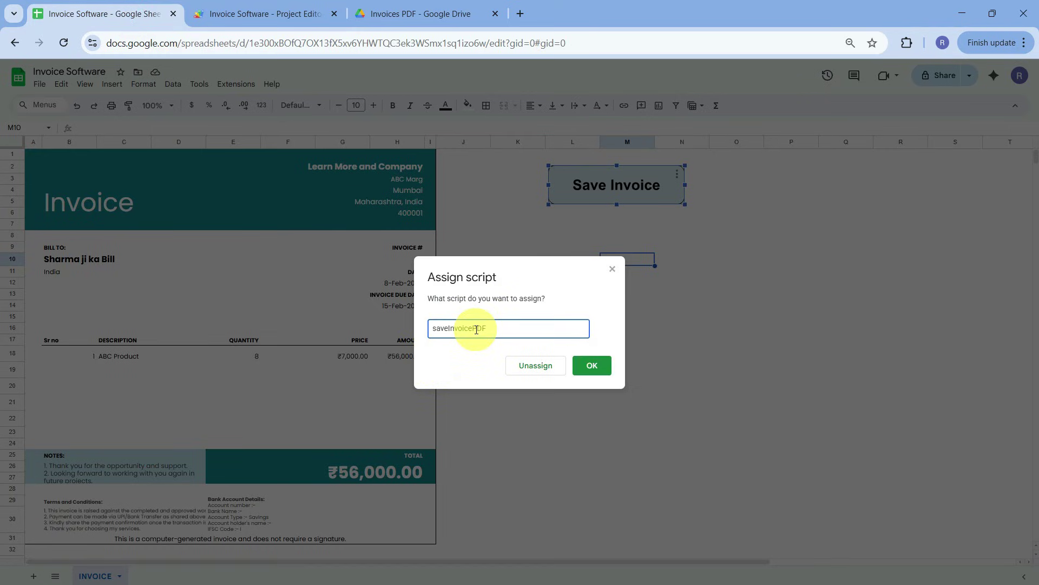
{"action": "left_click", "coordinate": [593, 365]}
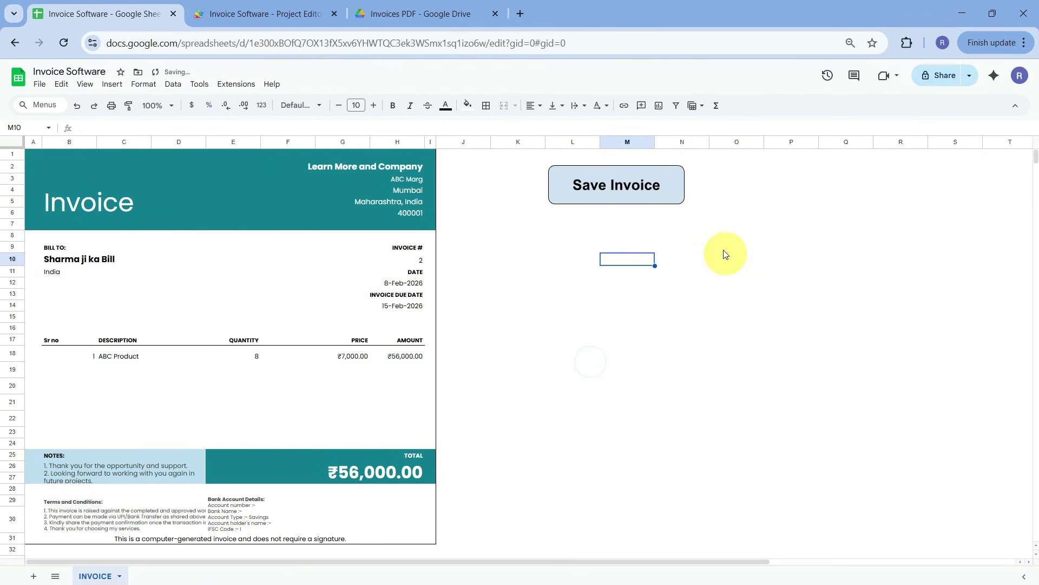
{"action": "left_click", "coordinate": [710, 242]}
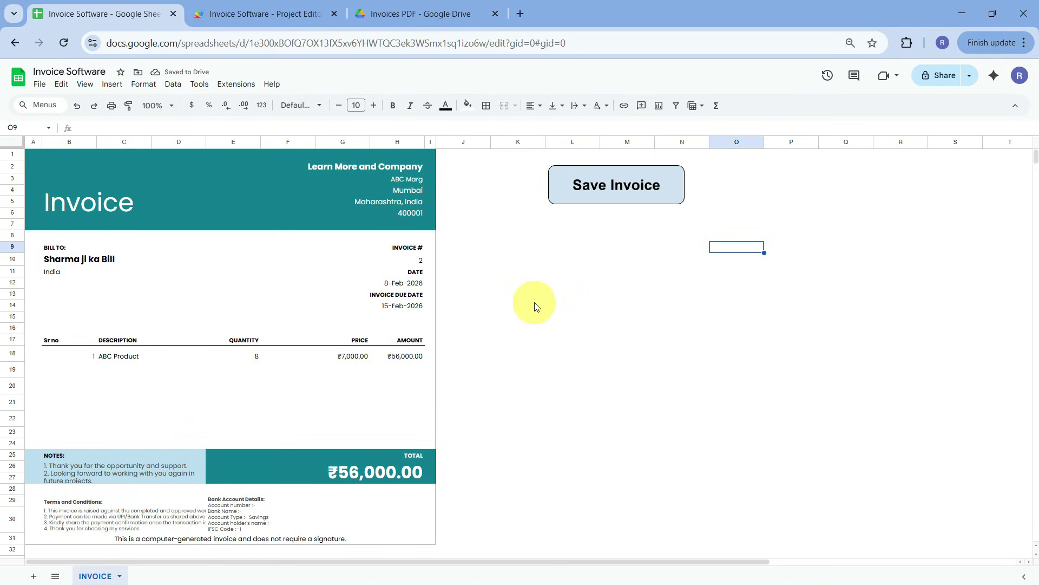
Replace the customer's name under Bill To and set the invoice number to 1
{"action": "left_click", "coordinate": [81, 261]}
{"action": "double_click", "coordinate": [92, 260]}
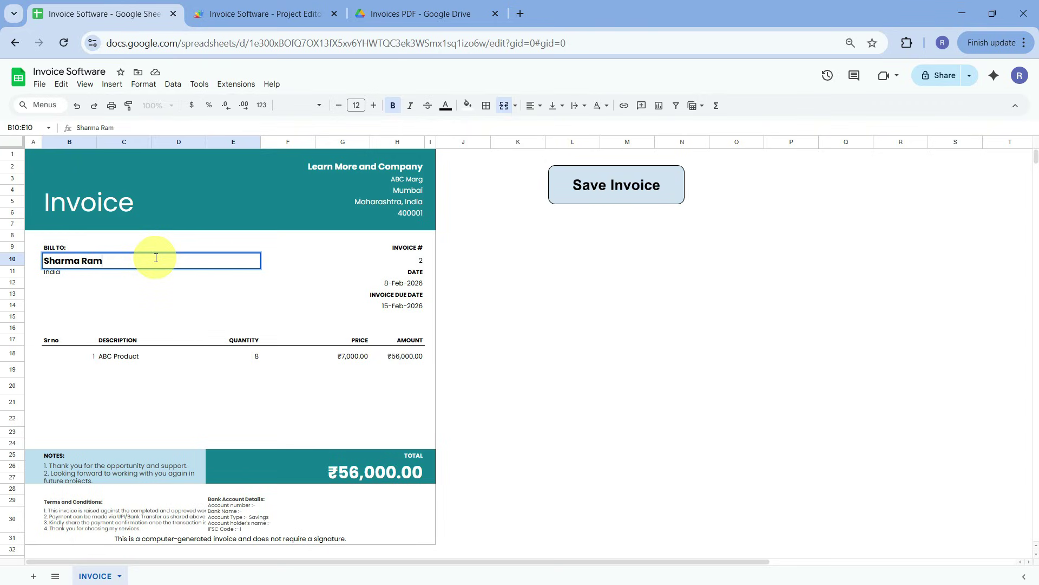
{"action": "type", "text": "Ramjeevan"}
{"action": "key", "text": "Tab"}
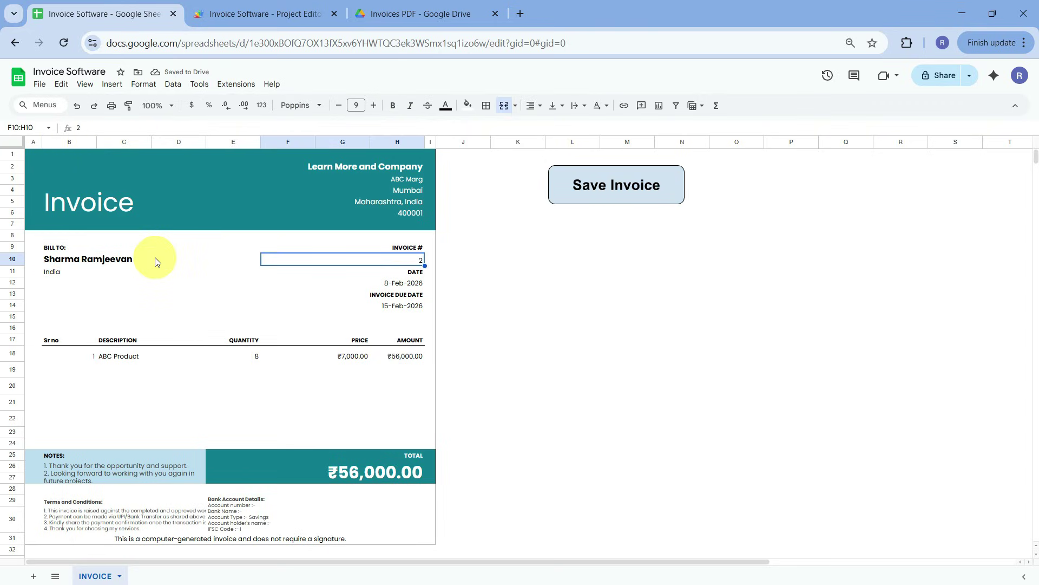
{"action": "type", "text": "1"}
{"action": "key", "text": "Return"}
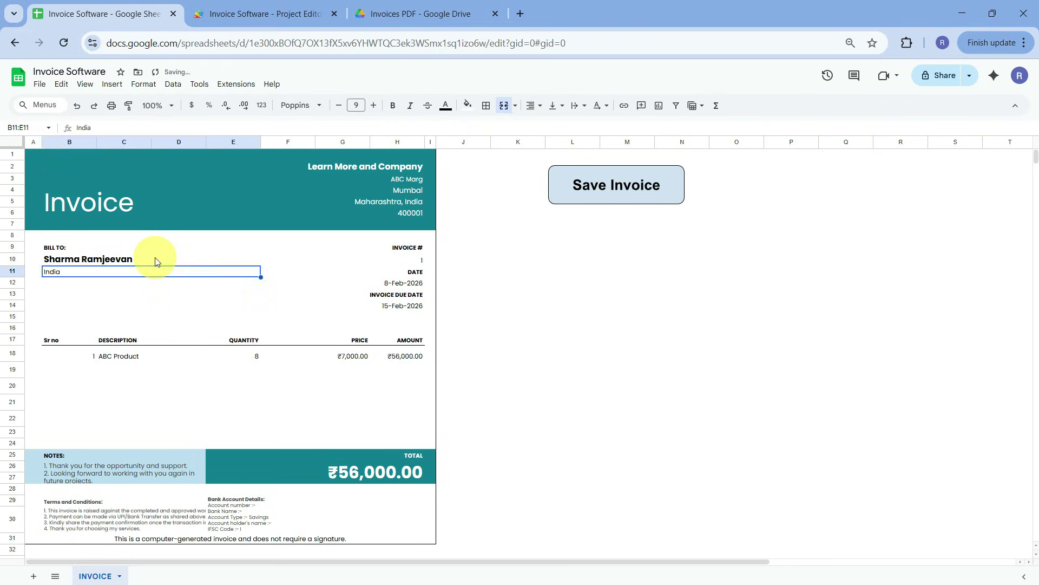
Switch to Google Drive and move 1.pdf and 2.pdf from the Invoices PDF folder to the trash
{"action": "left_click", "coordinate": [406, 12]}
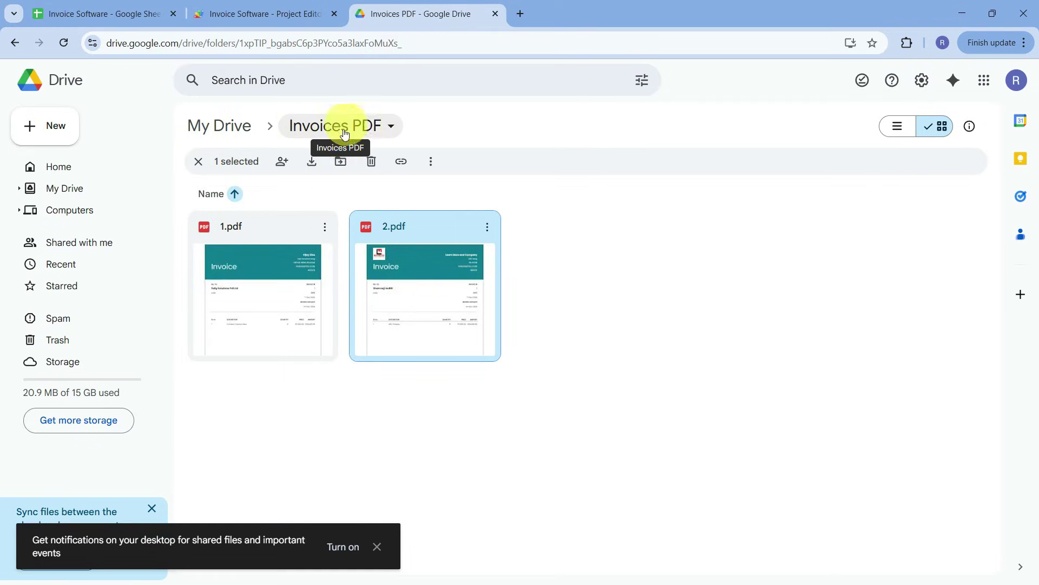
{"action": "left_click_drag", "start_coordinate": [573, 344], "coordinate": [250, 224]}
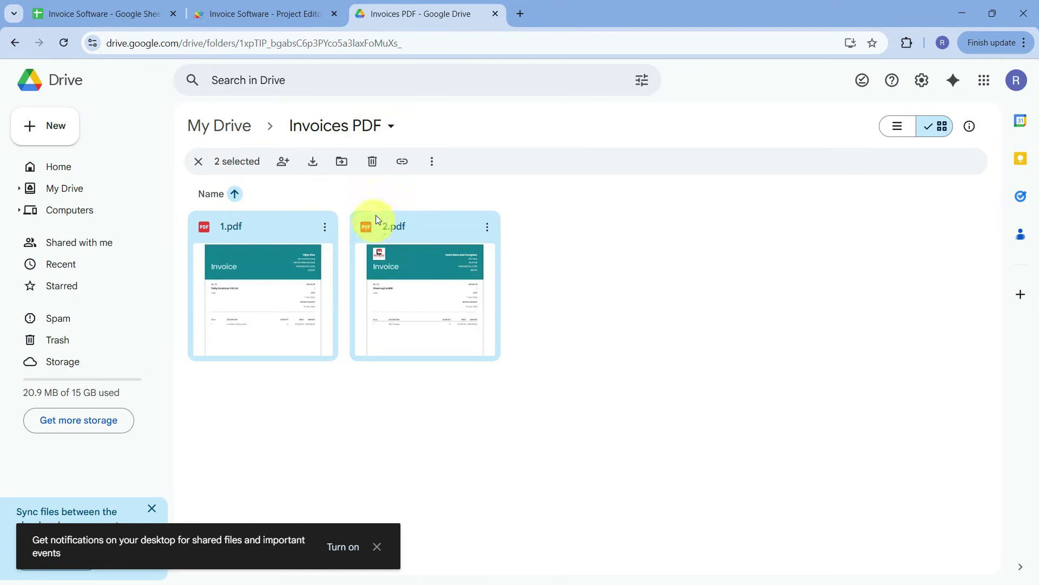
{"action": "left_click", "coordinate": [373, 162]}
{"action": "left_click_drag", "start_coordinate": [321, 232], "coordinate": [793, 465]}
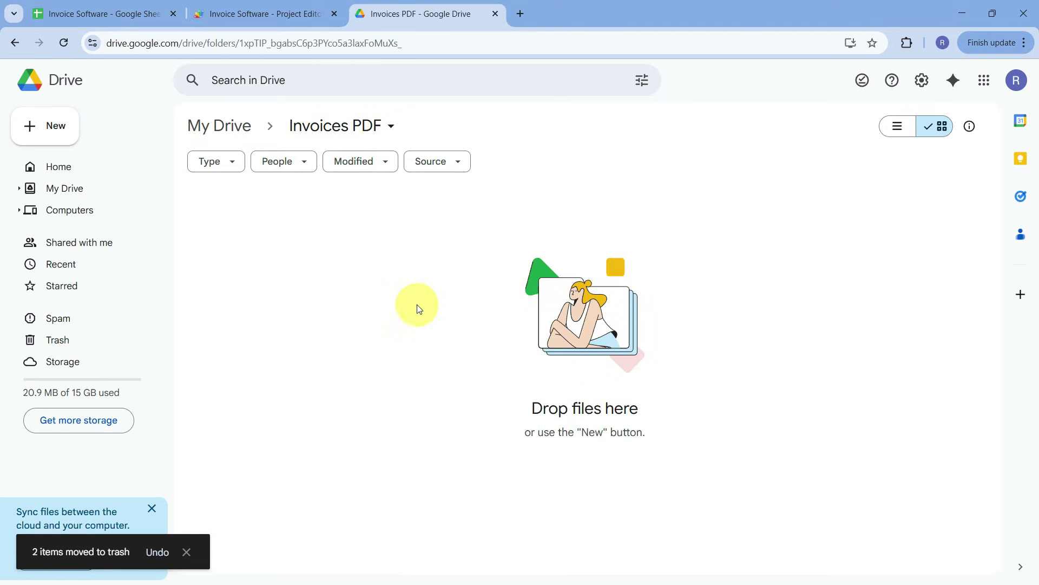
Return to the Invoice Software sheet and set the ABC Product quantity to 1
{"action": "left_click", "coordinate": [134, 14]}
{"action": "left_click", "coordinate": [417, 258]}
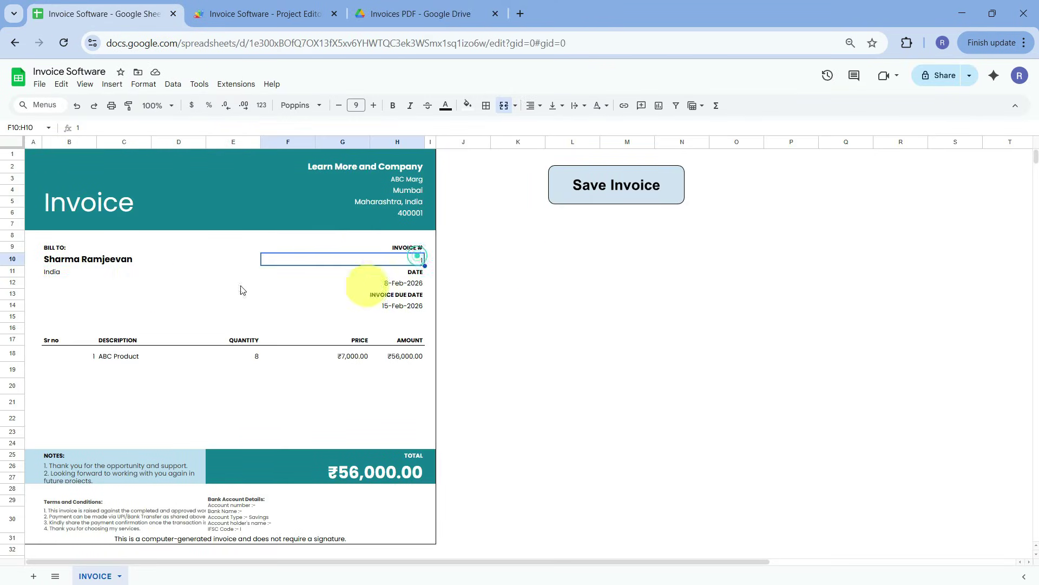
{"action": "left_click", "coordinate": [104, 261]}
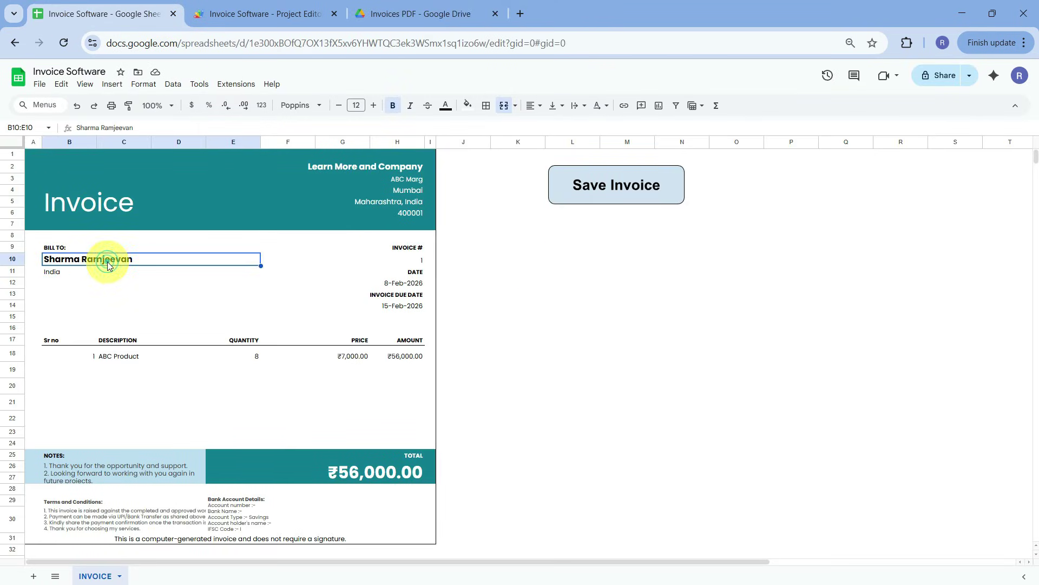
{"action": "left_click", "coordinate": [245, 356]}
{"action": "type", "text": "1"}
{"action": "key", "text": "Tab"}
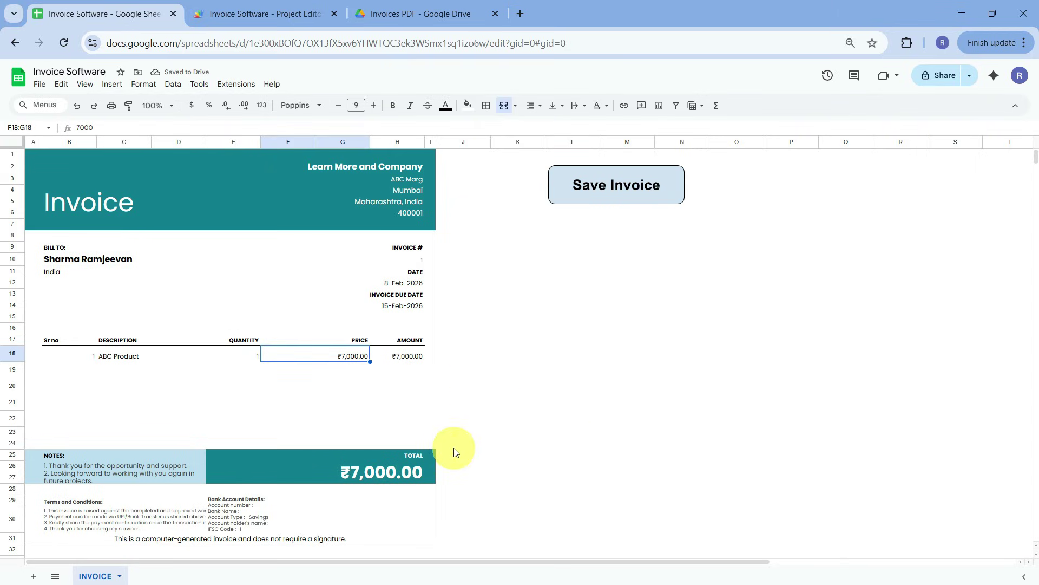
Run the Save Invoice script and proceed with its authorization past Google's unverified-app warning
{"action": "left_click", "coordinate": [622, 187]}
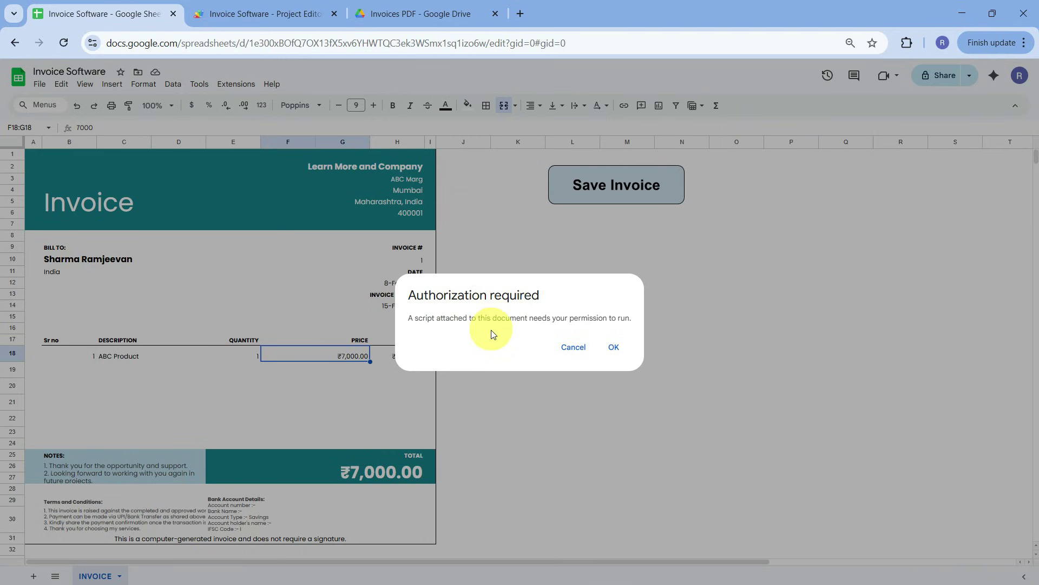
{"action": "left_click", "coordinate": [614, 351]}
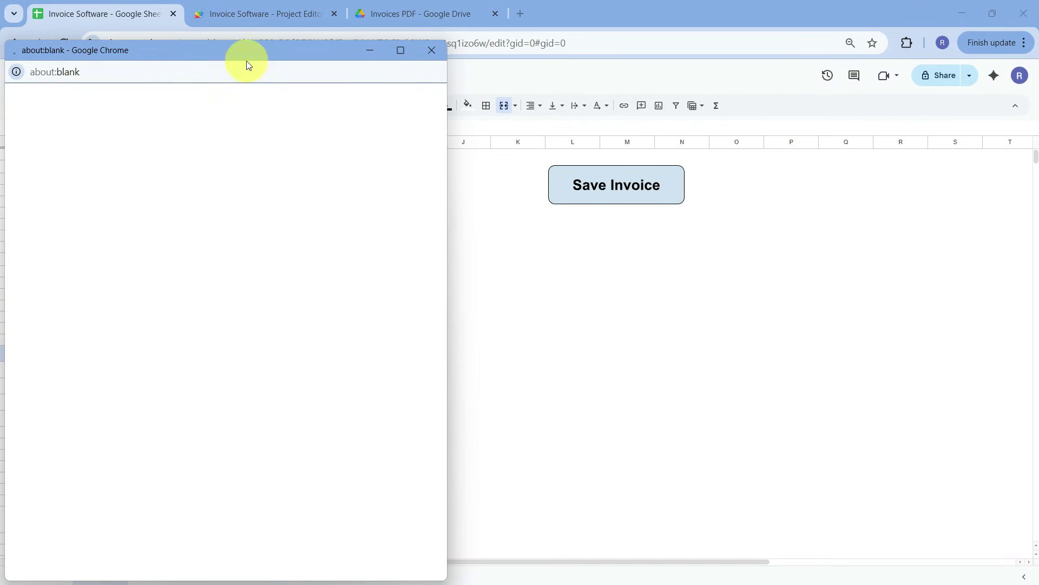
{"action": "left_click_drag", "start_coordinate": [253, 51], "coordinate": [520, 18]}
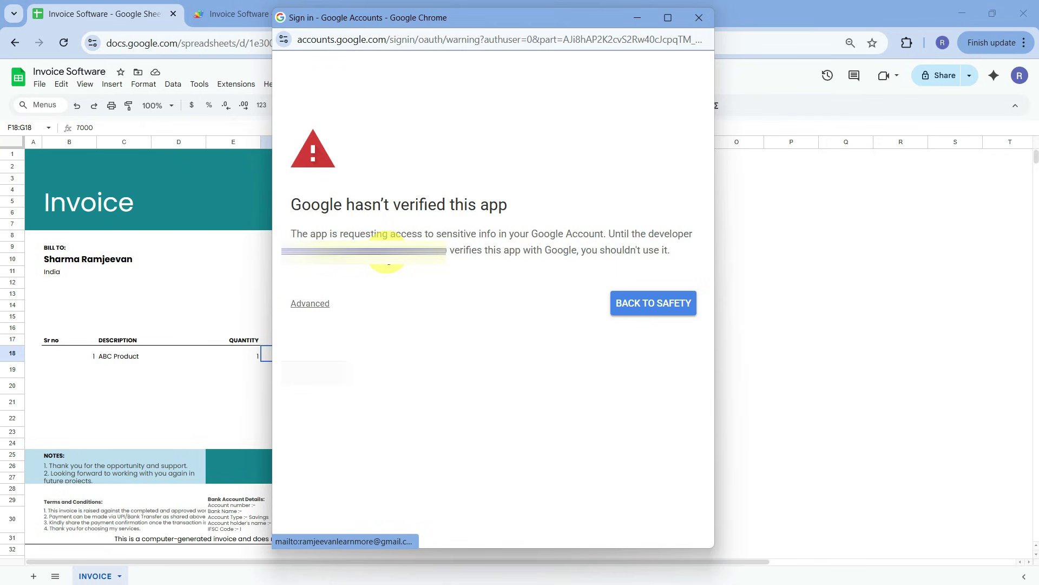
{"action": "left_click", "coordinate": [315, 306]}
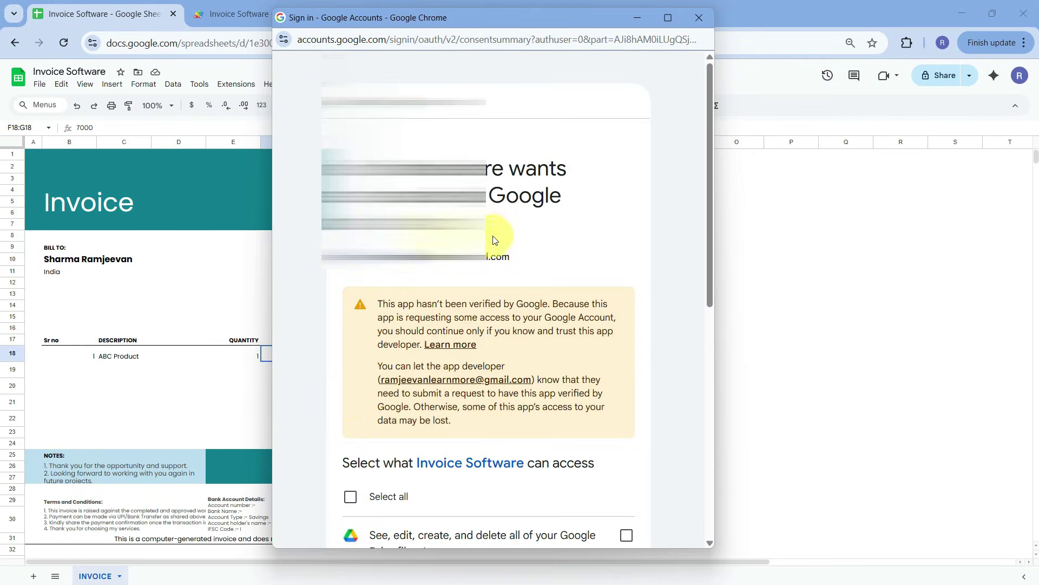
Grant Invoice Software all requested Drive, Sheets and external service permissions, and dismiss the script's save message
{"action": "scroll", "coordinate": [522, 230], "scroll_direction": "down", "scroll_amount": 6}
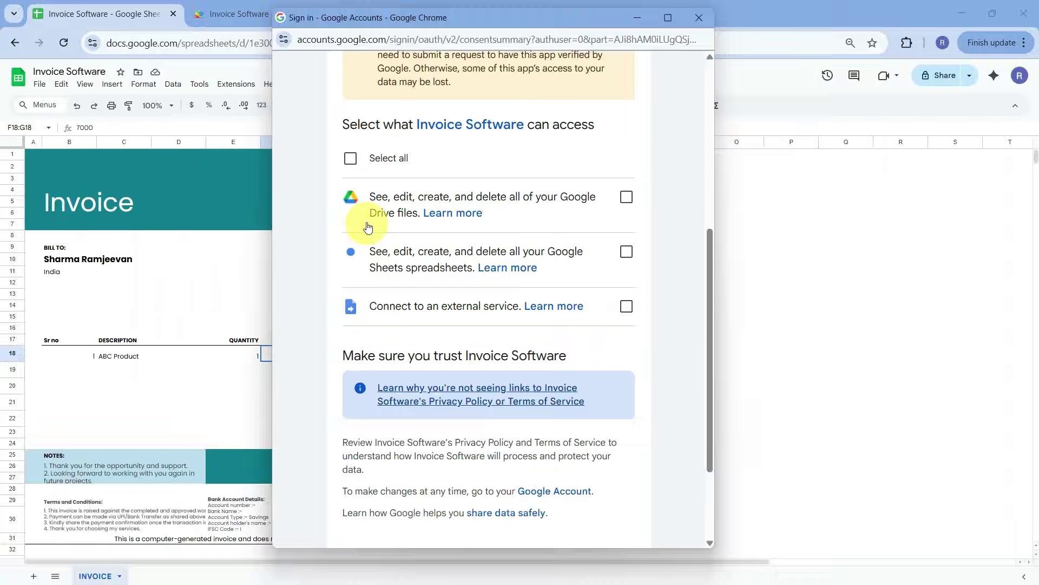
{"action": "left_click", "coordinate": [336, 125]}
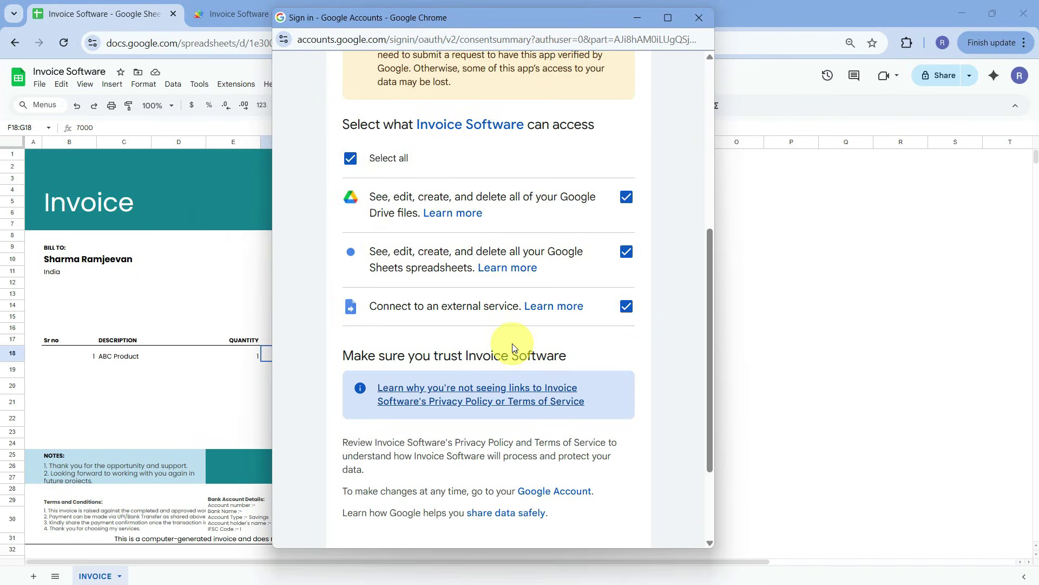
{"action": "scroll", "coordinate": [568, 243], "scroll_direction": "down", "scroll_amount": 3}
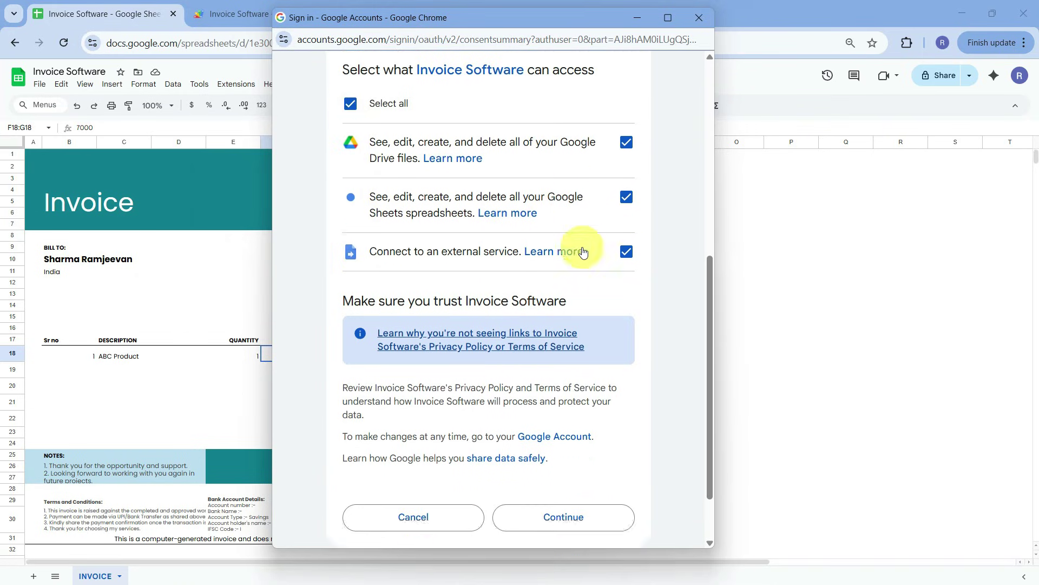
{"action": "left_click", "coordinate": [557, 449]}
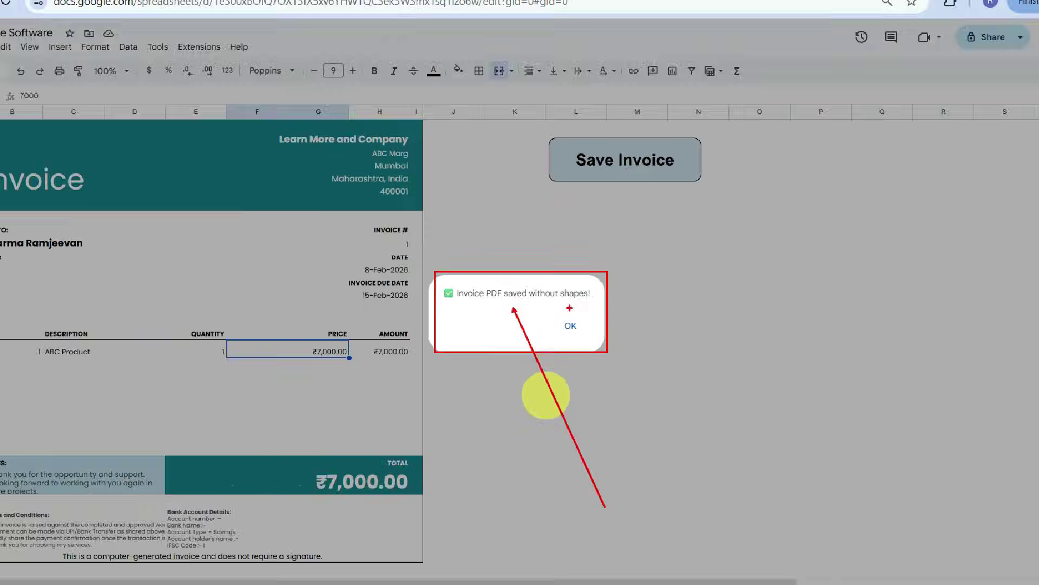
{"action": "left_click", "coordinate": [565, 341]}
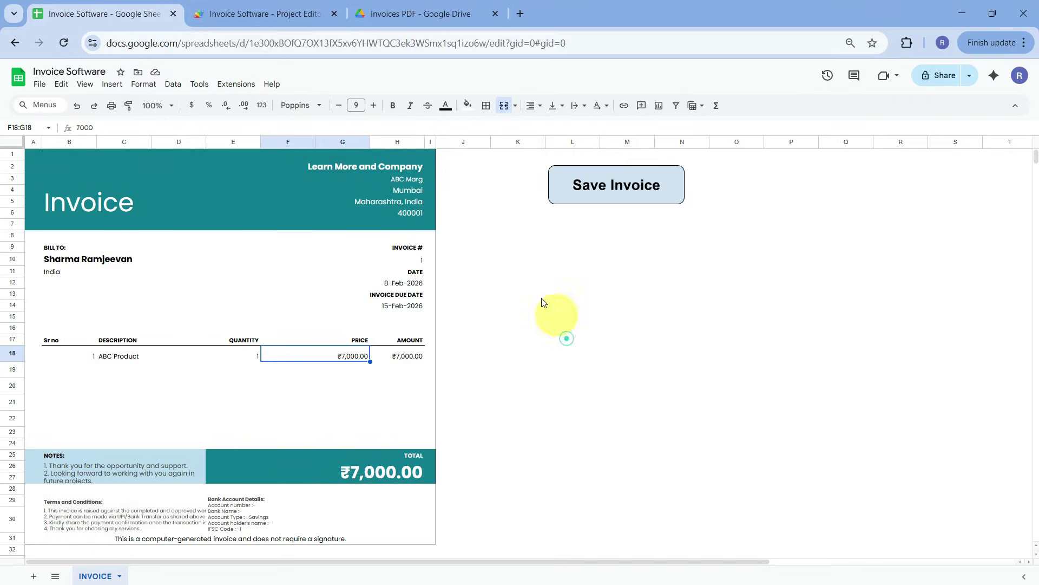
Switch to the Invoices PDF folder in Google Drive and look through 1.pdf
{"action": "left_click", "coordinate": [272, 20]}
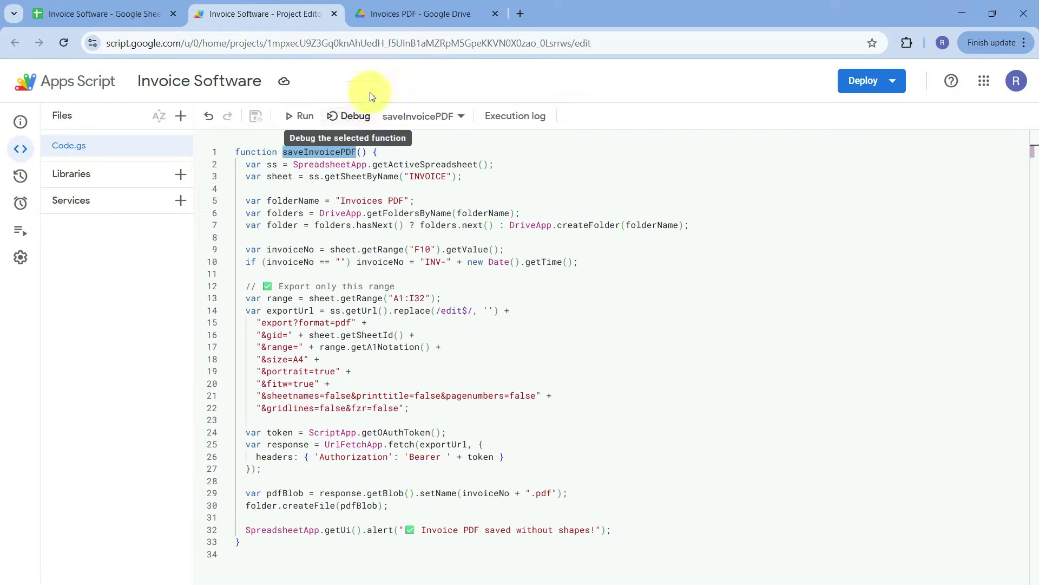
{"action": "left_click", "coordinate": [413, 18]}
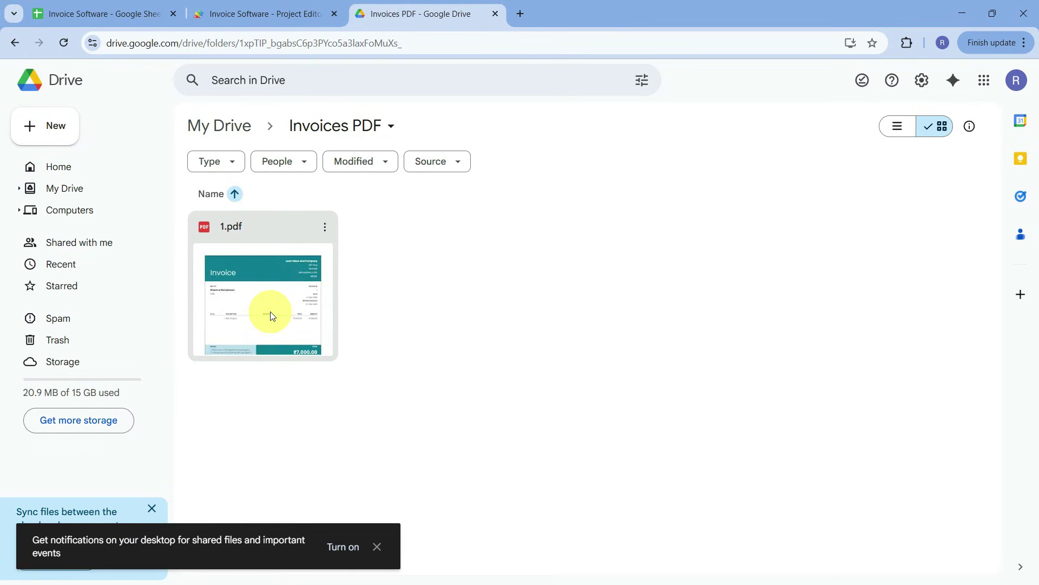
{"action": "double_click", "coordinate": [266, 296]}
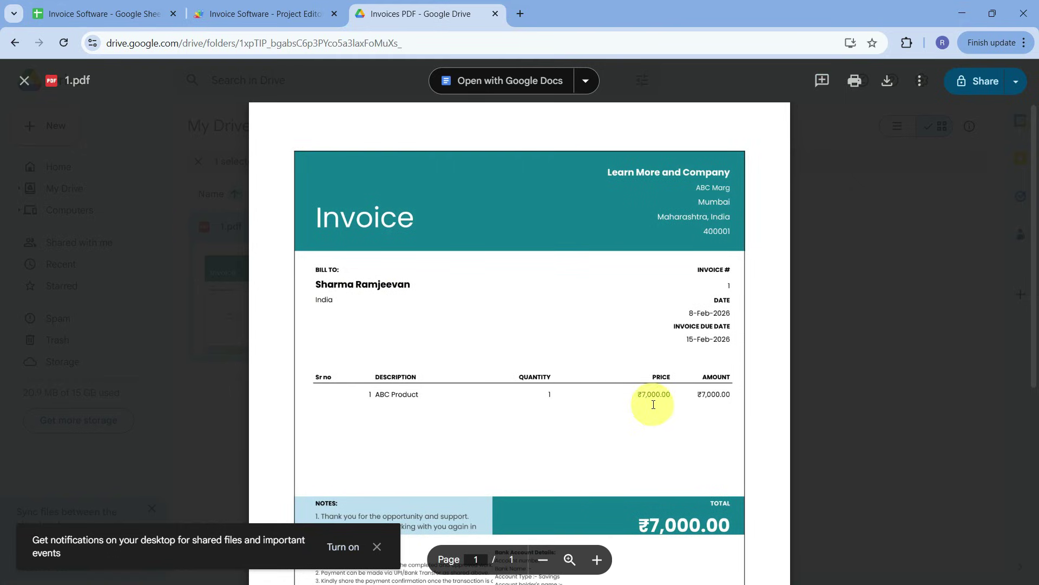
{"action": "scroll", "coordinate": [618, 405], "scroll_direction": "down", "scroll_amount": 5}
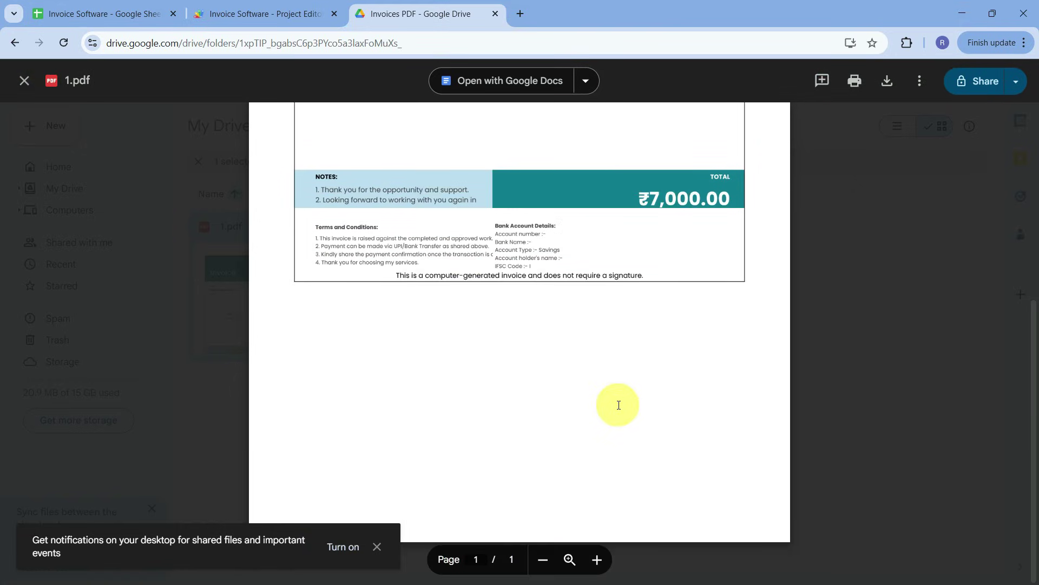
{"action": "scroll", "coordinate": [619, 405], "scroll_direction": "up", "scroll_amount": 5}
Return to the Invoice Software sheet, set the invoice number to 2 and check the date and due date cells
{"action": "left_click", "coordinate": [139, 13]}
{"action": "left_click", "coordinate": [416, 261]}
{"action": "type", "text": "2"}
{"action": "key", "text": "Return"}
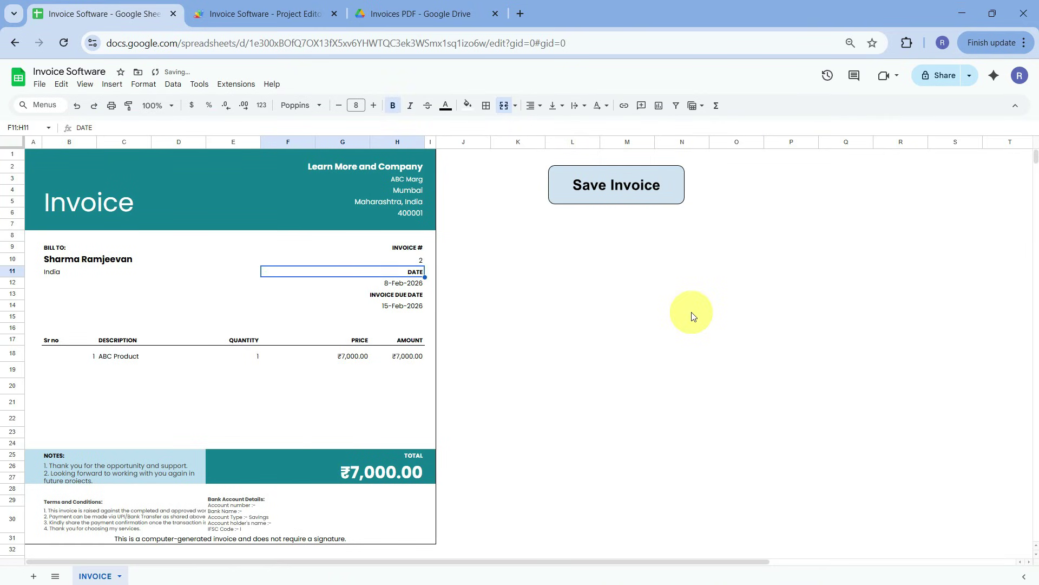
{"action": "left_click", "coordinate": [506, 331]}
{"action": "left_click", "coordinate": [411, 283]}
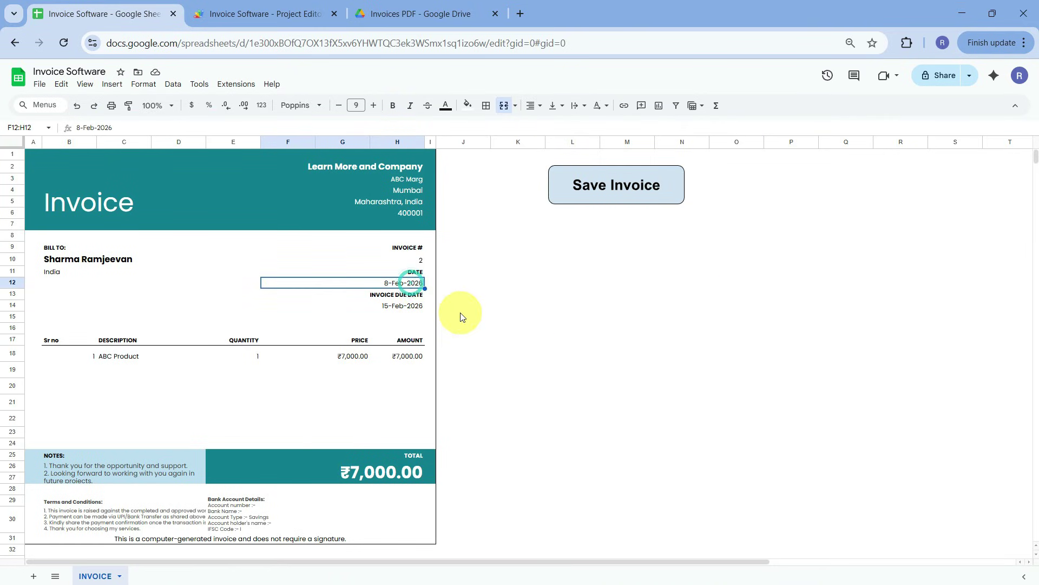
{"action": "left_click", "coordinate": [401, 307]}
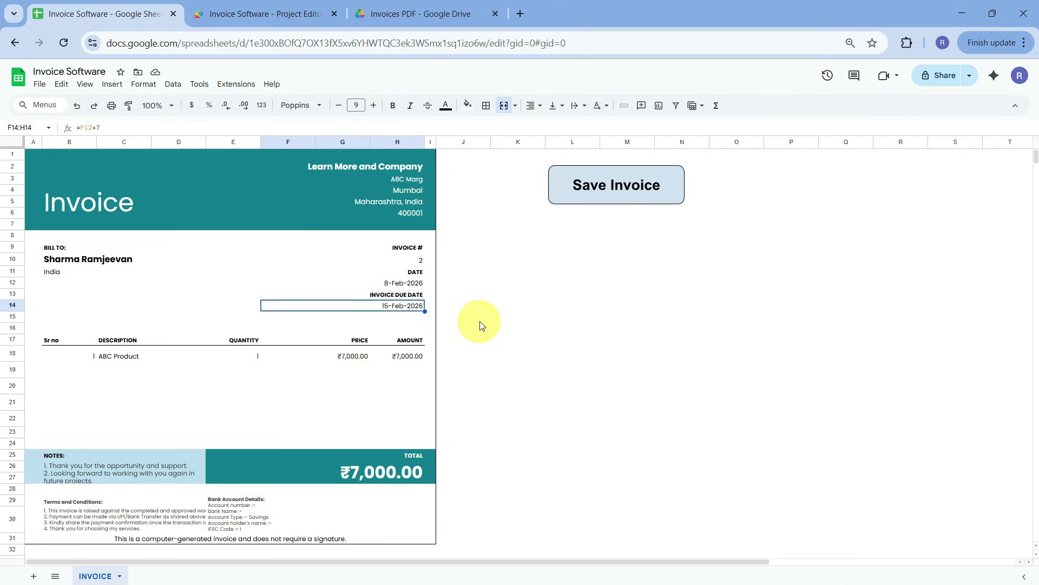
Replace the Bill To name with Learn More and set the ABC Product price to 15000
{"action": "left_click", "coordinate": [92, 261]}
{"action": "type", "text": "Le"}
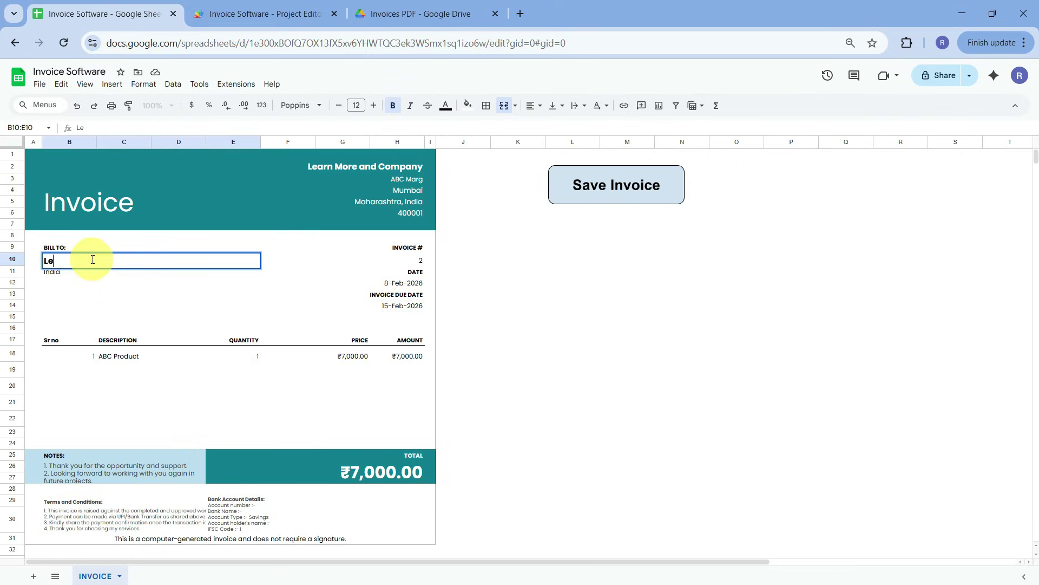
{"action": "type", "text": "arn More"}
{"action": "key", "text": "Return"}
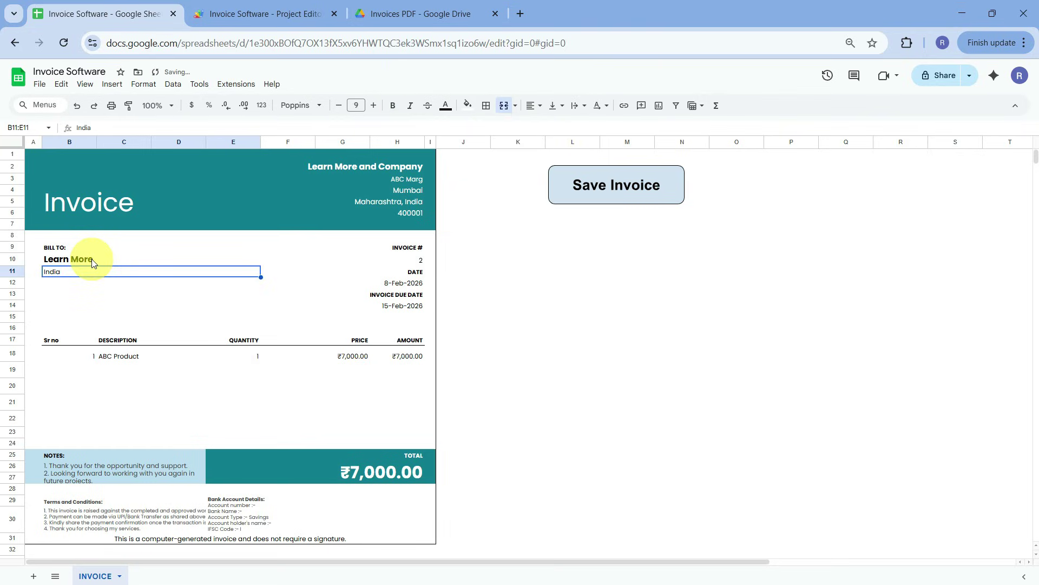
{"action": "left_click", "coordinate": [337, 355]}
{"action": "type", "text": "150"}
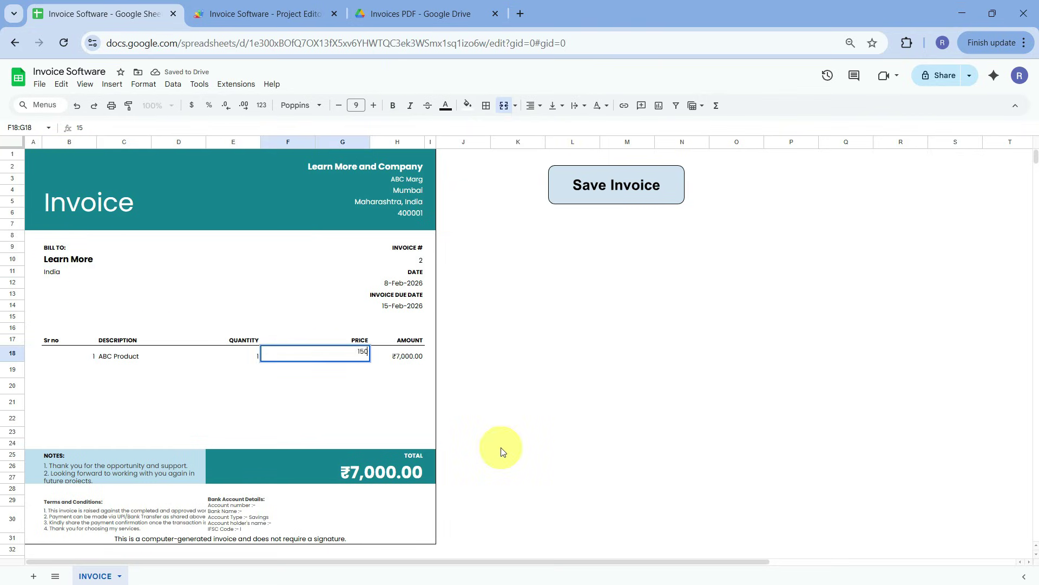
{"action": "key", "text": "Return"}
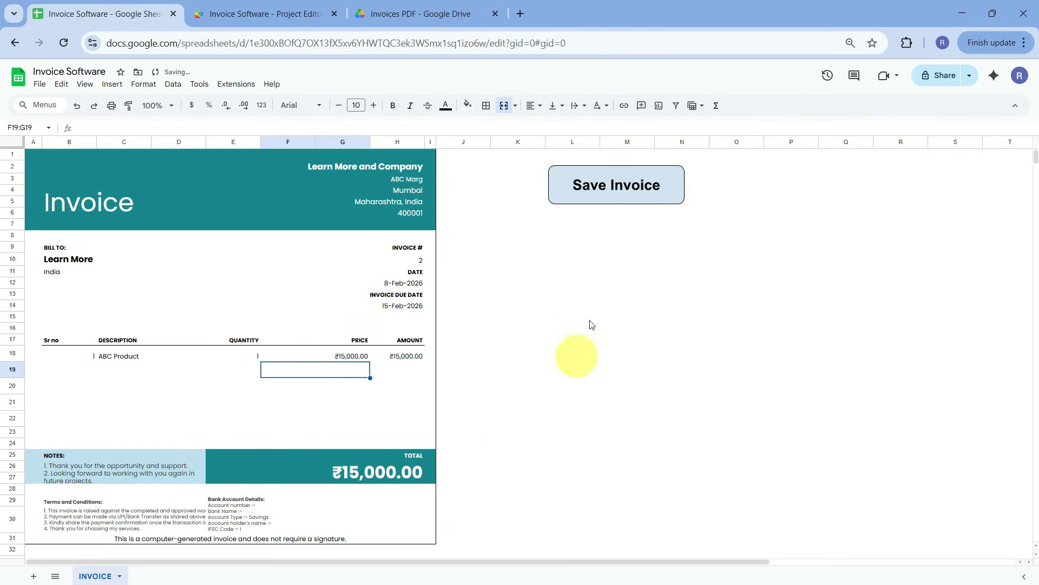
Save the invoice as a PDF with the Save Invoice button, and view 2.pdf in the Drive folder
{"action": "left_click", "coordinate": [618, 190]}
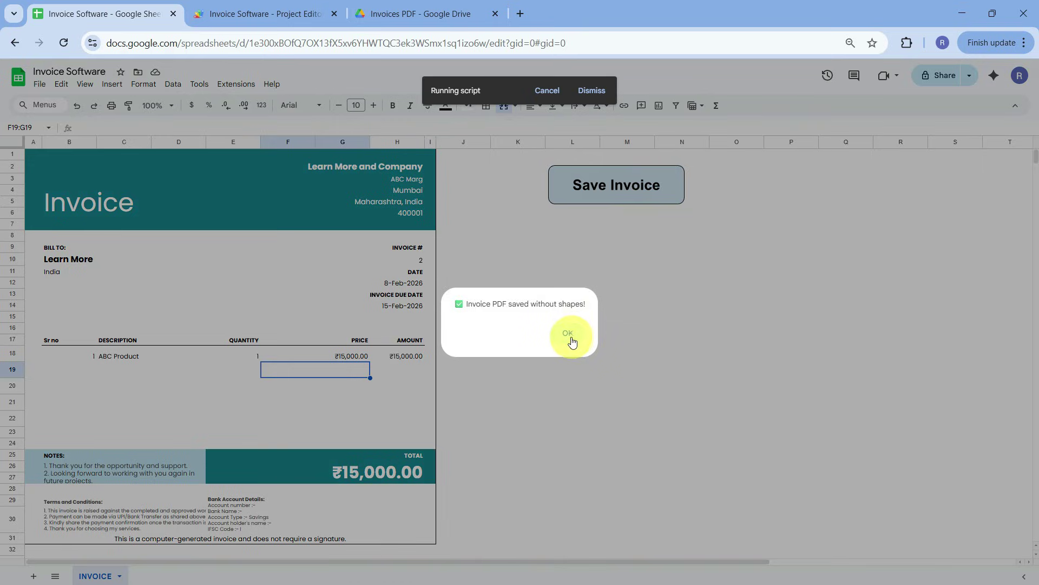
{"action": "left_click", "coordinate": [569, 337]}
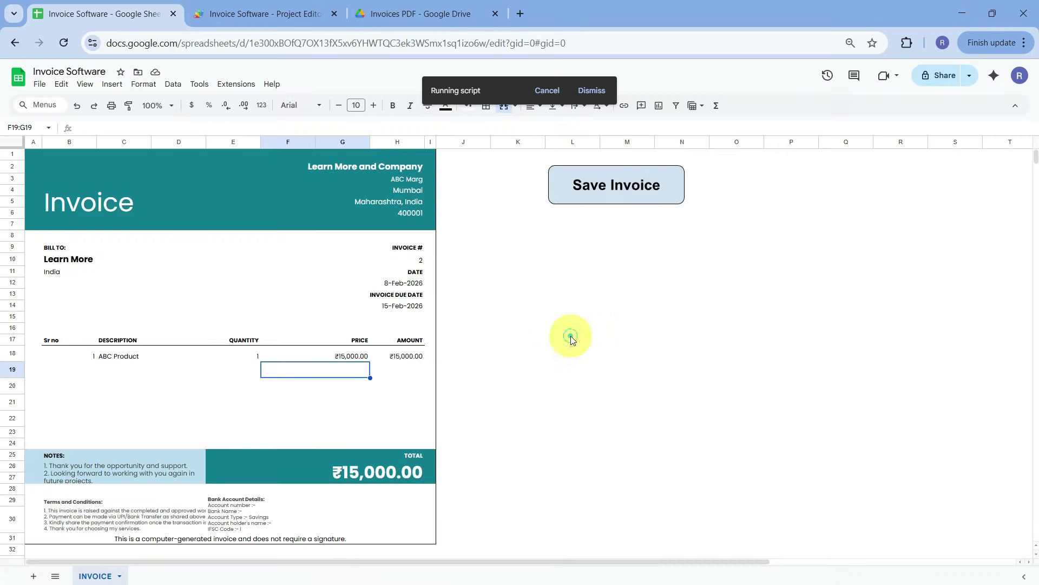
{"action": "left_click", "coordinate": [407, 14]}
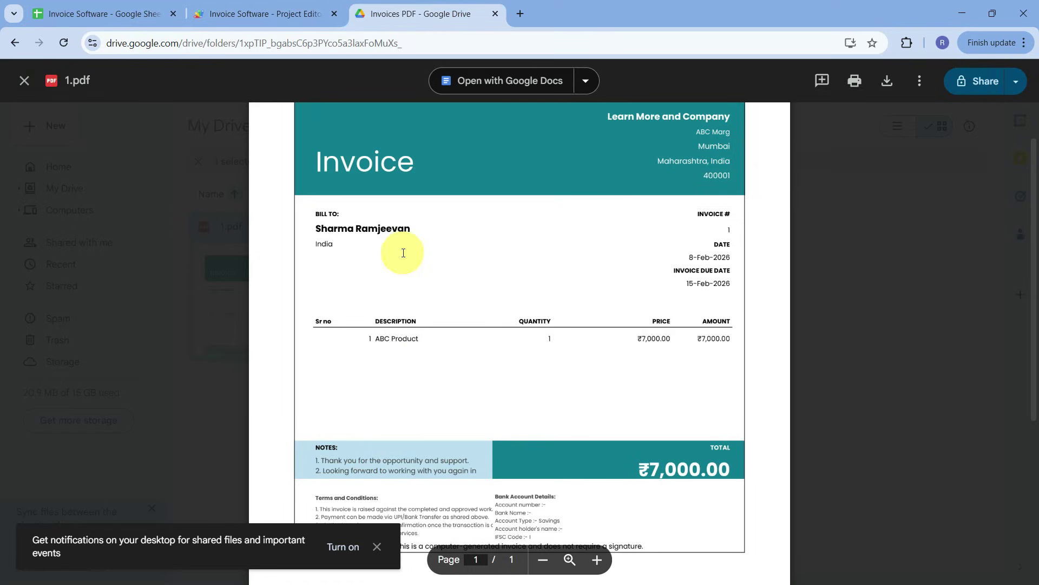
{"action": "key", "text": "Escape"}
{"action": "left_click", "coordinate": [469, 287]}
{"action": "double_click", "coordinate": [468, 288]}
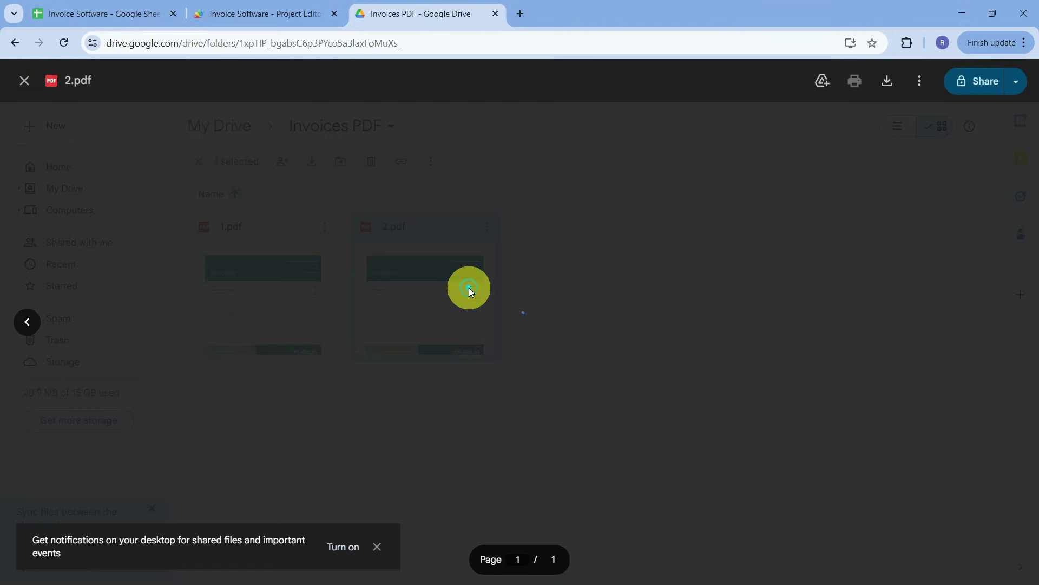
{"action": "scroll", "coordinate": [467, 287], "scroll_direction": "down", "scroll_amount": 5}
{"action": "scroll", "coordinate": [465, 282], "scroll_direction": "up", "scroll_amount": 5}
Close the Drive page, then open learnmoreindia.in in a new browser tab and go to its Blogs page
{"action": "left_click", "coordinate": [334, 14]}
{"action": "left_click", "coordinate": [590, 126]}
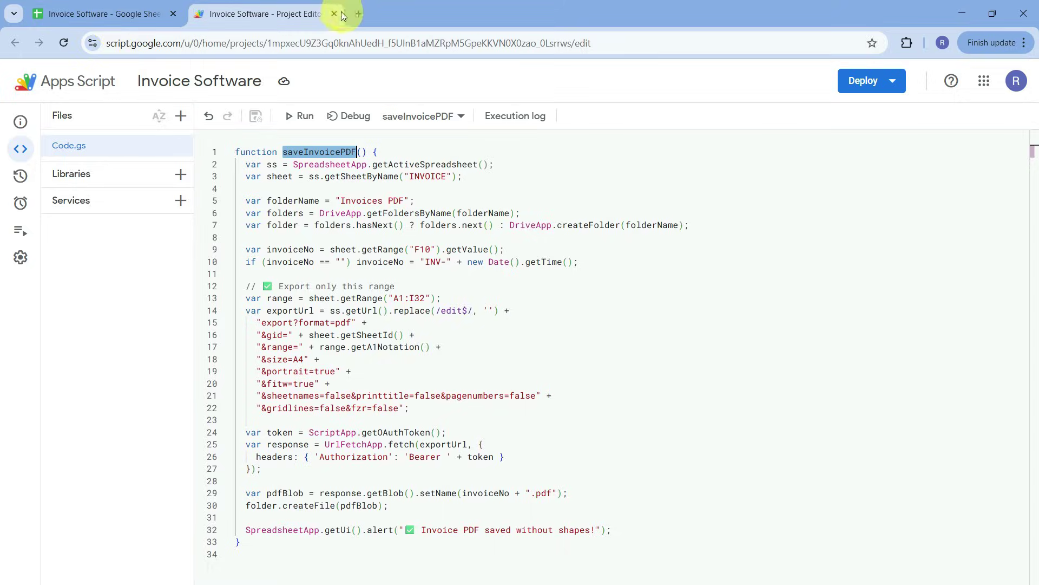
{"action": "left_click", "coordinate": [355, 13]}
{"action": "type", "text": "learnmoreindia.in"}
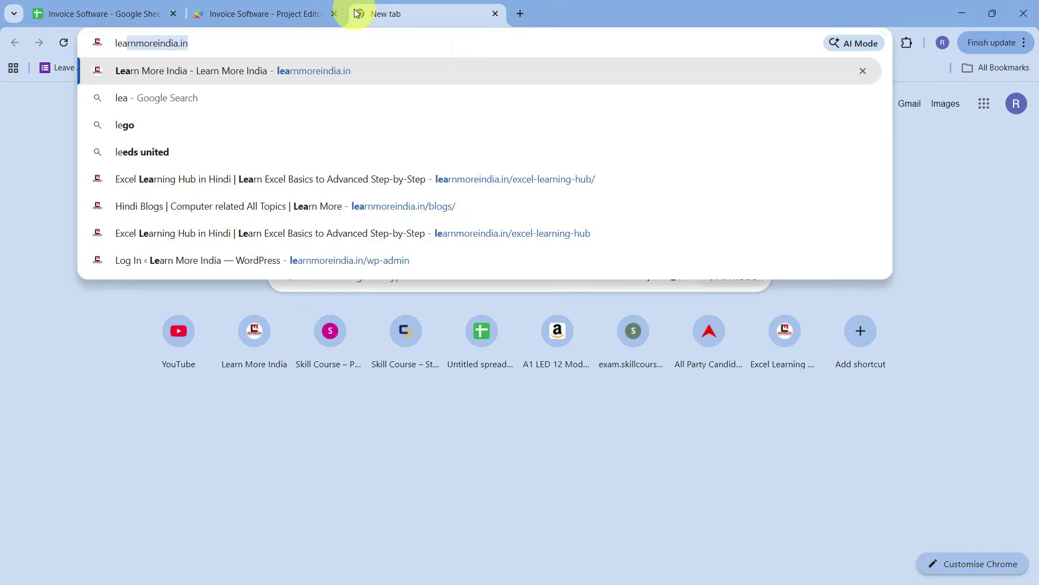
{"action": "key", "text": "Right"}
{"action": "key", "text": "Return"}
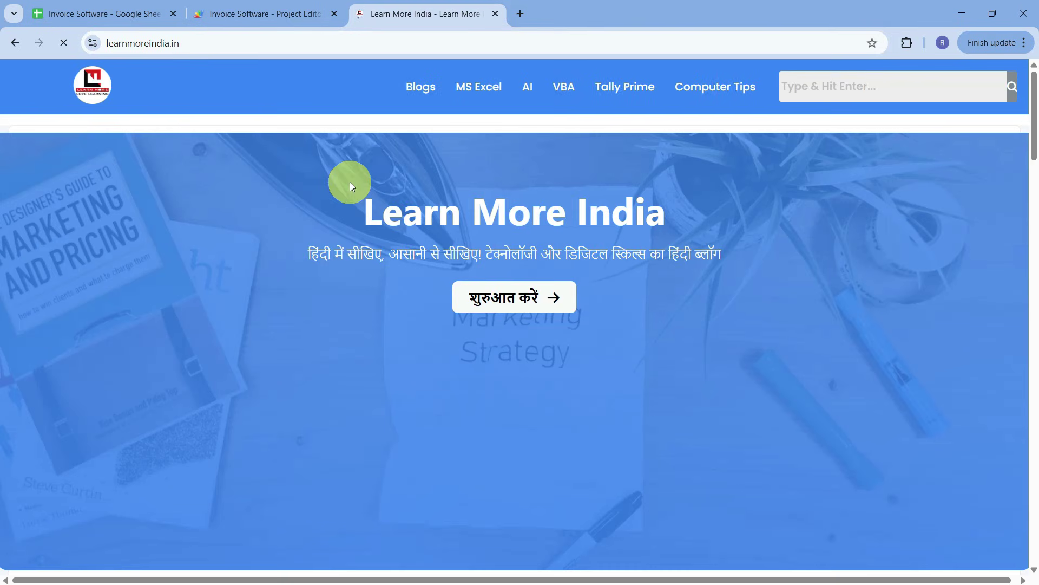
{"action": "left_click", "coordinate": [415, 89]}
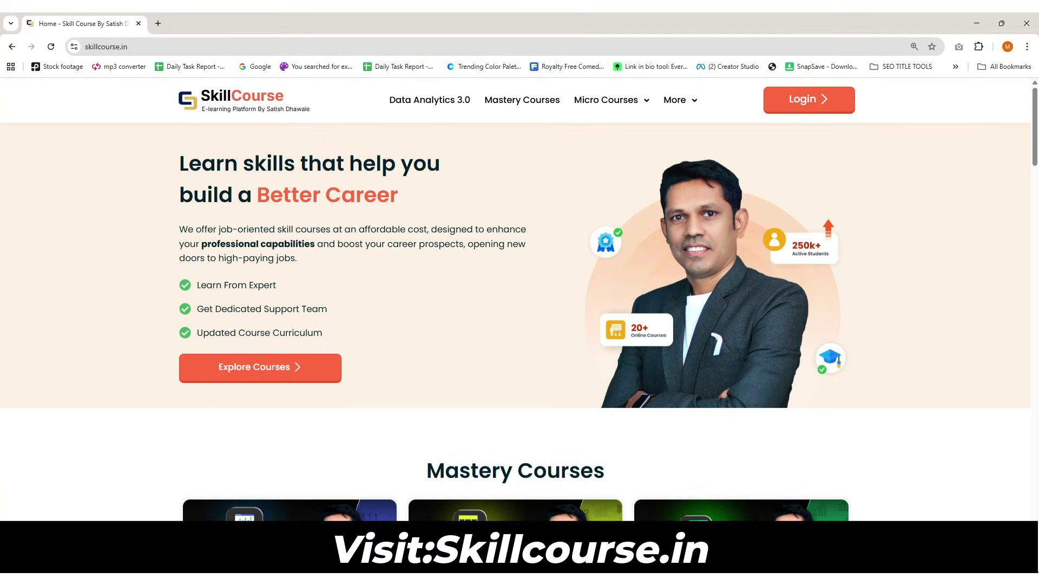
{"action": "mouse_move", "coordinate": [612, 100]}
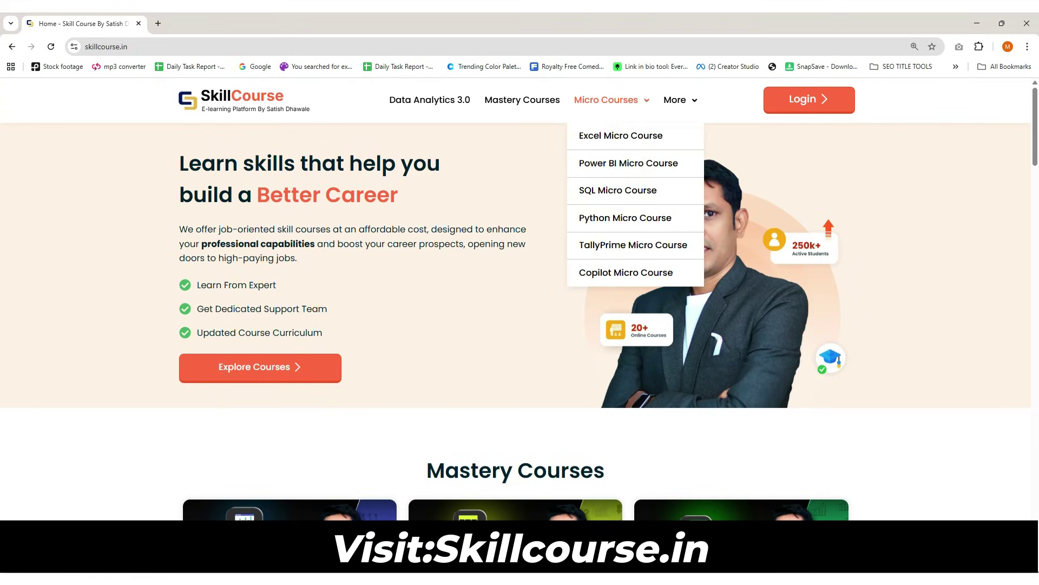